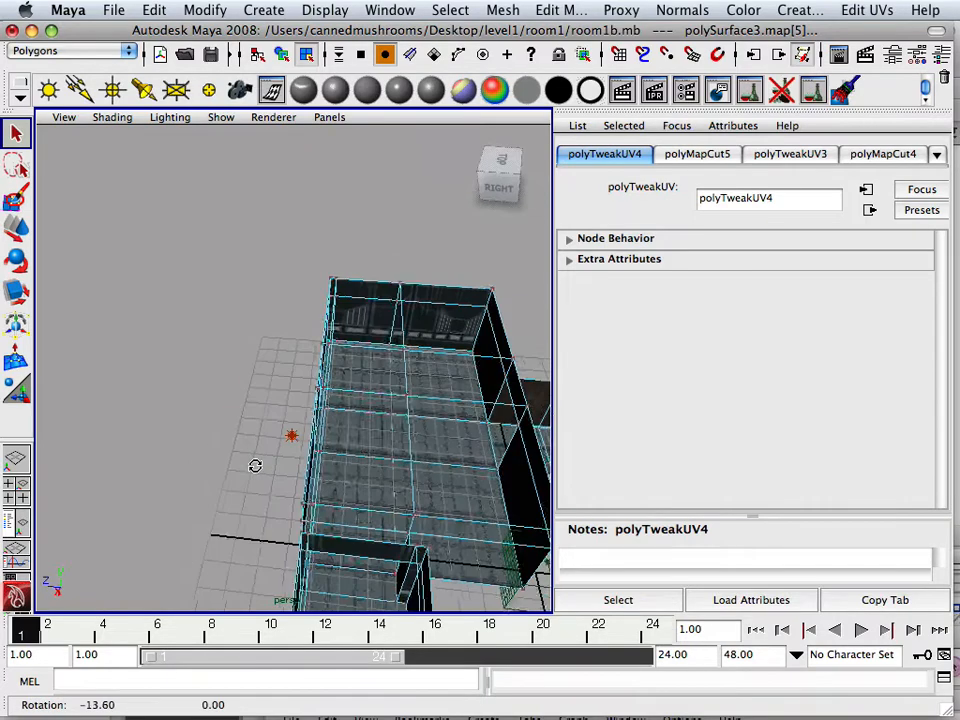
Clear the UV selection on the room mesh and try to pick the point light outside the room wall.
click(233, 418)
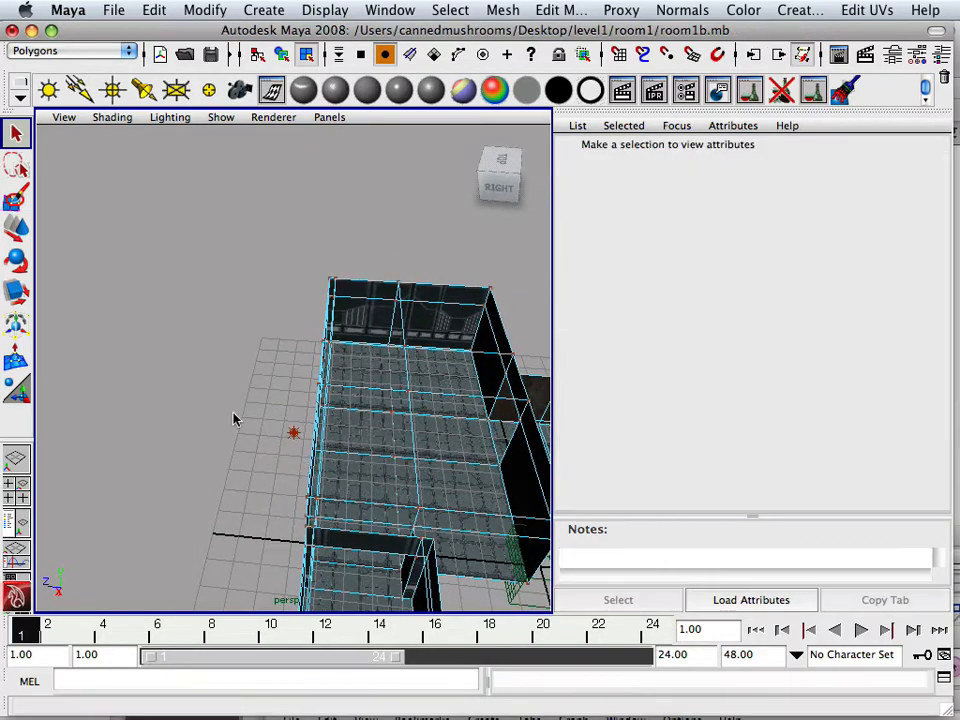
click(17, 230)
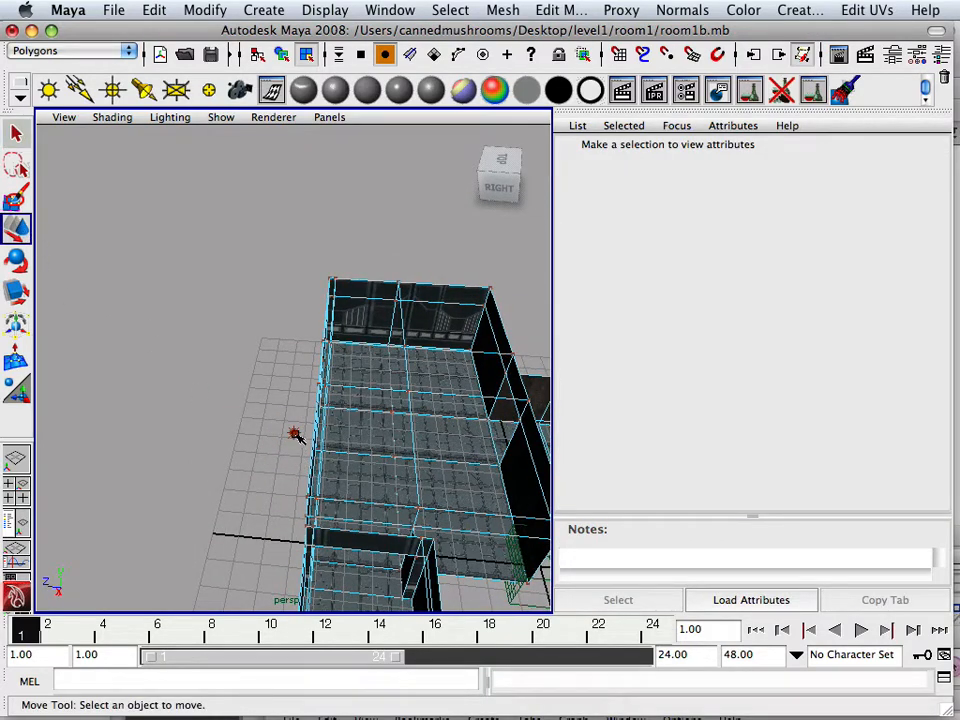
alt+right_drag(293, 433, 225, 420)
mouse_move(225, 420)
alt+mouse_down()
mouse_move(212, 418)
mouse_move(230, 412)
mouse_move(225, 441)
alt+mouse_up()
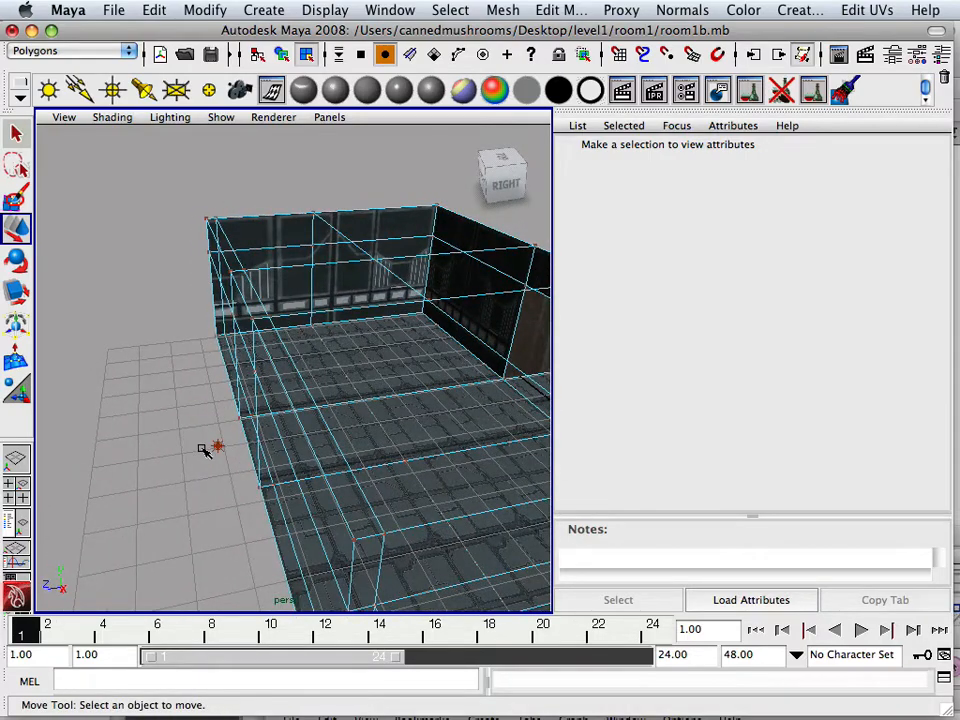
click(17, 263)
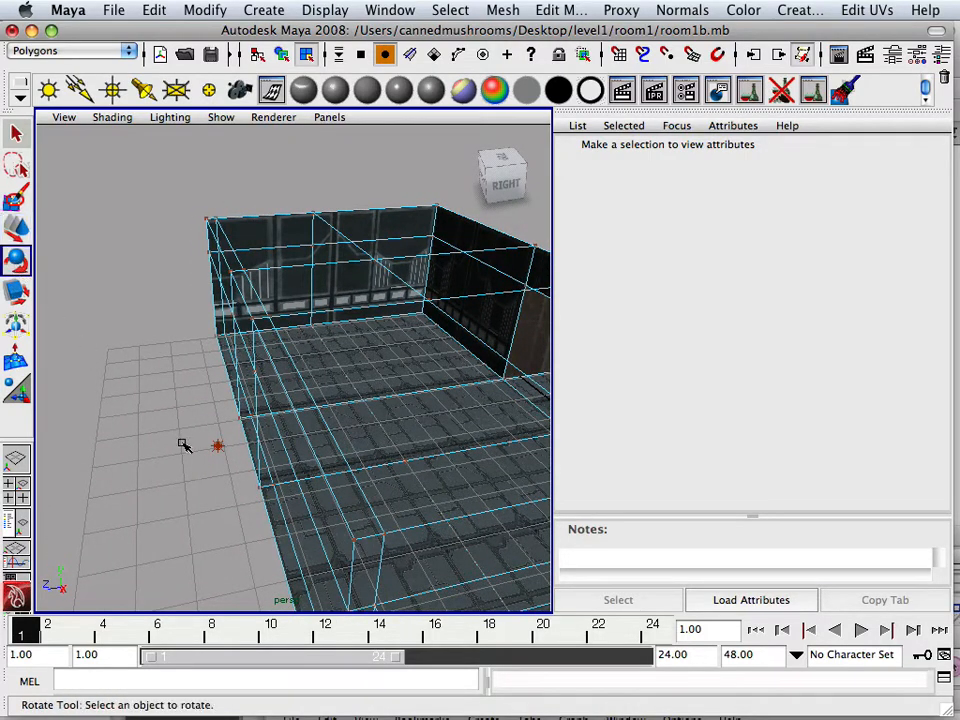
alt+right_drag(255, 452, 152, 465)
alt+drag(152, 465, 294, 182)
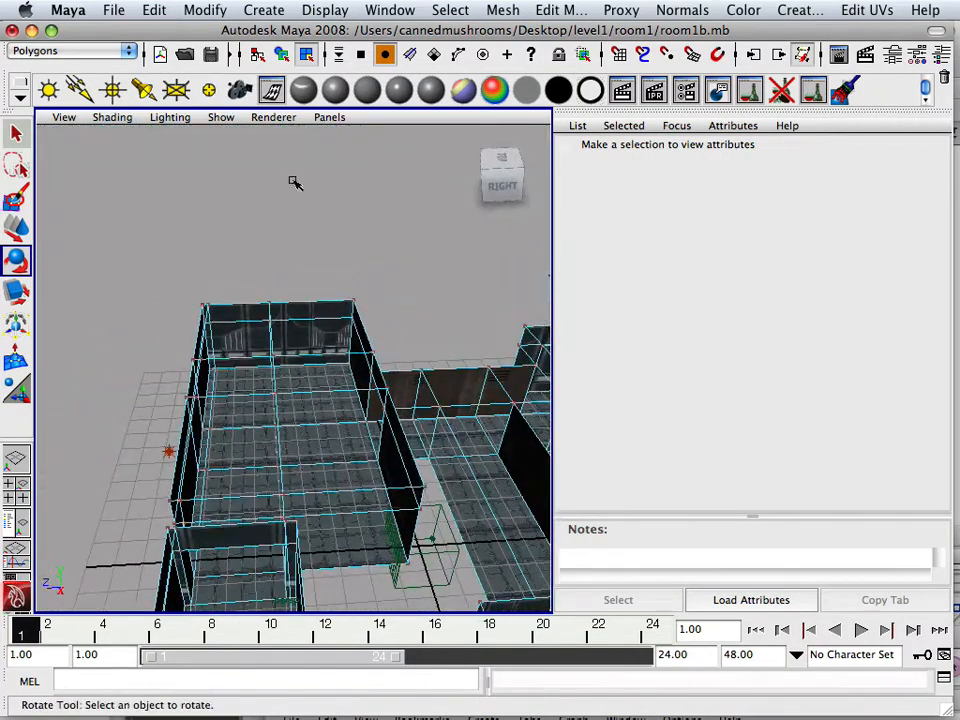
Open the Outliner and select pointLight1 in it.
click(305, 14)
mouse_move(394, 16)
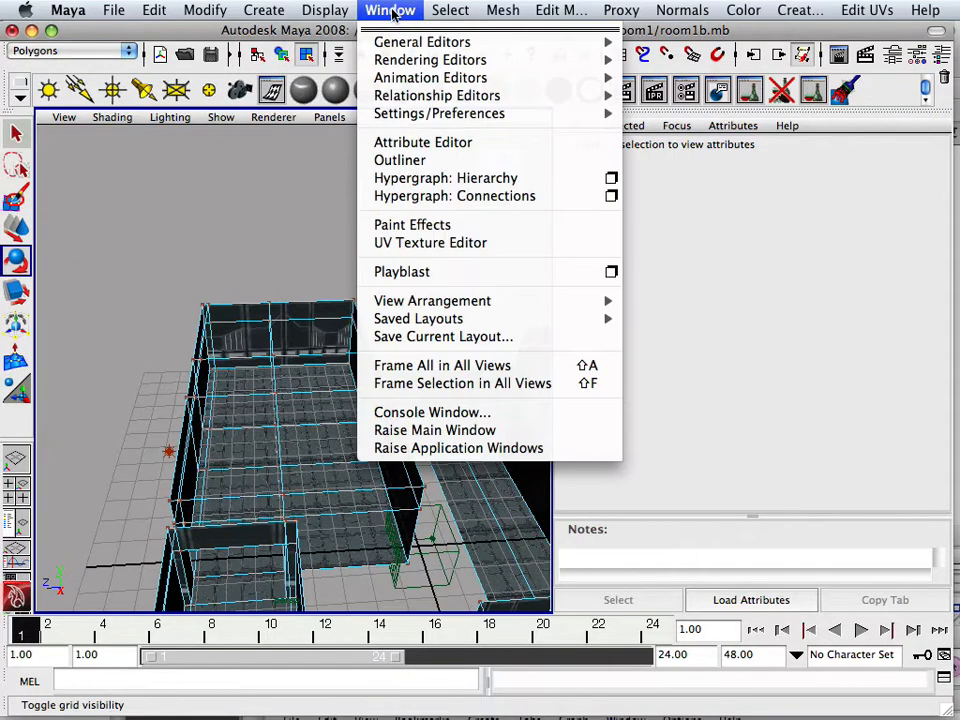
click(410, 160)
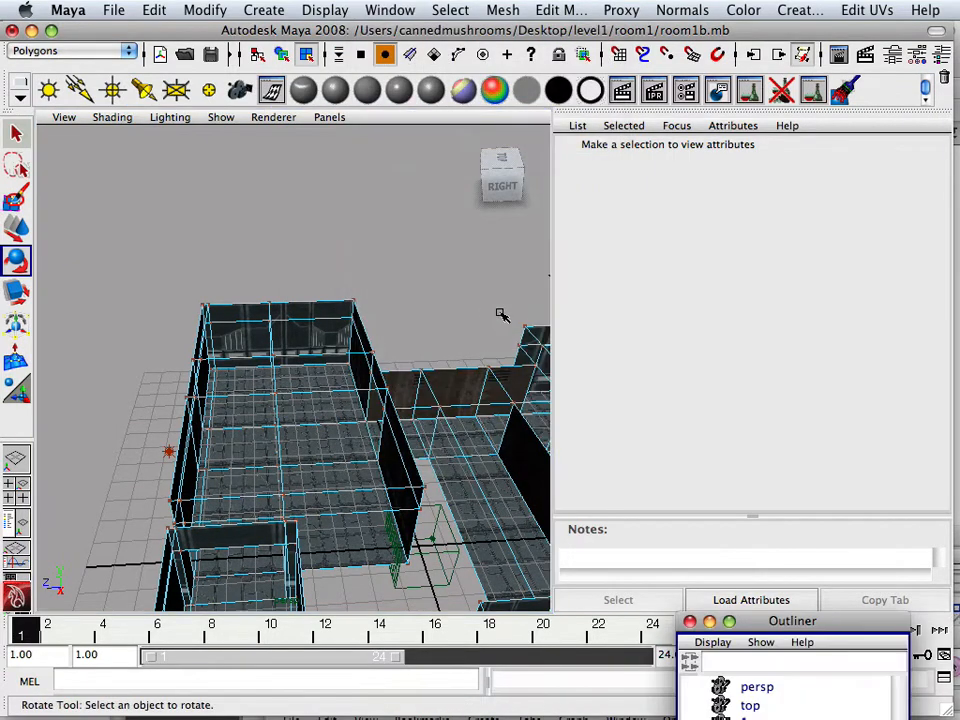
drag(763, 628, 563, 514)
click(591, 414)
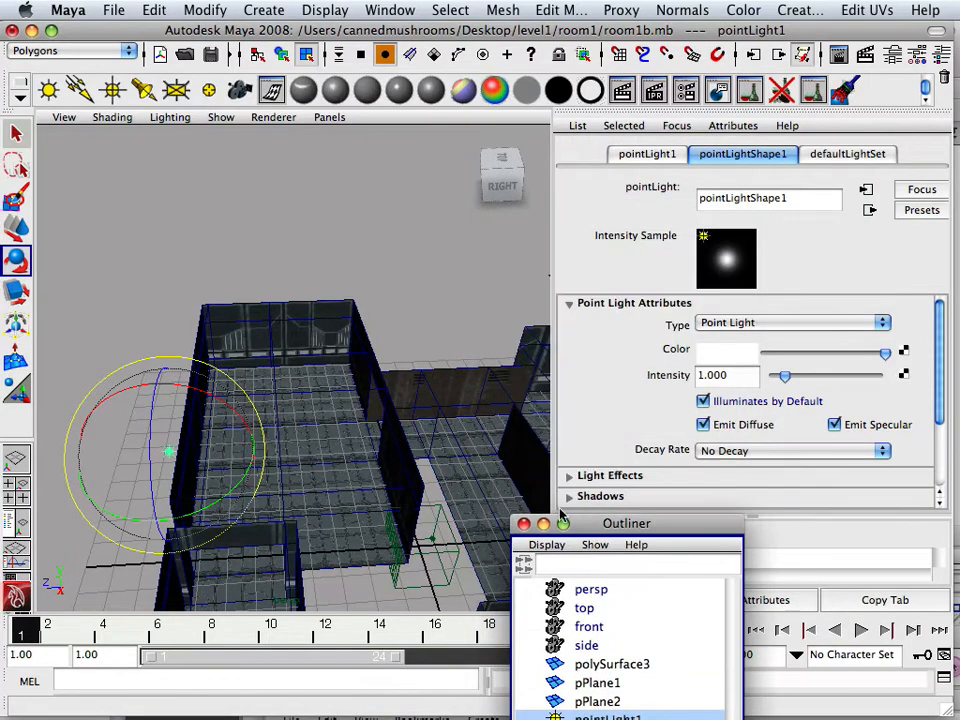
Move pointLight1 from outside the wall into the adjoining room.
click(15, 228)
drag(123, 456, 226, 457)
alt+drag(226, 457, 297, 418)
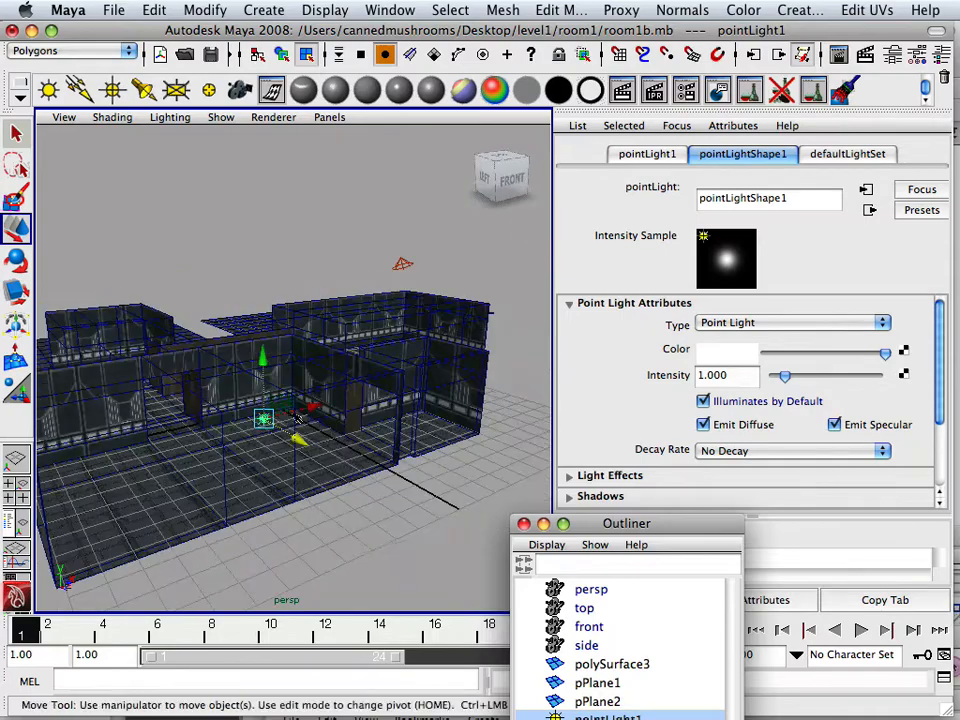
Adjust the height of pointLight1 so that it hangs below the ceiling inside the room.
alt+drag(266, 370, 354, 321)
scroll(340, 388, up, 5)
alt+middle_drag(354, 321, 222, 390)
alt+drag(222, 390, 191, 433)
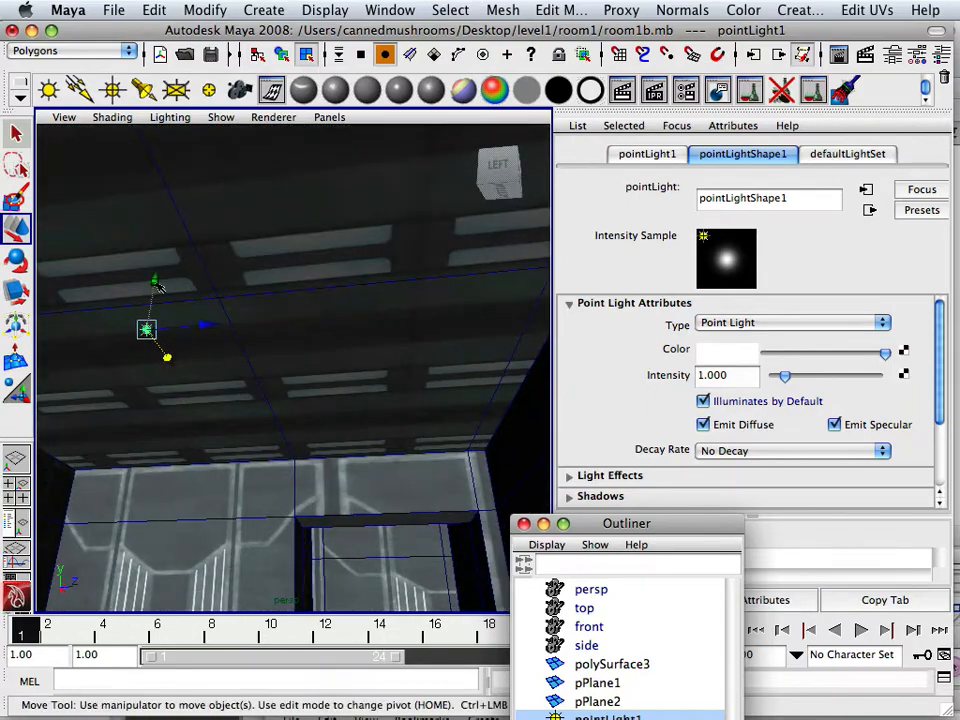
drag(157, 287, 175, 335)
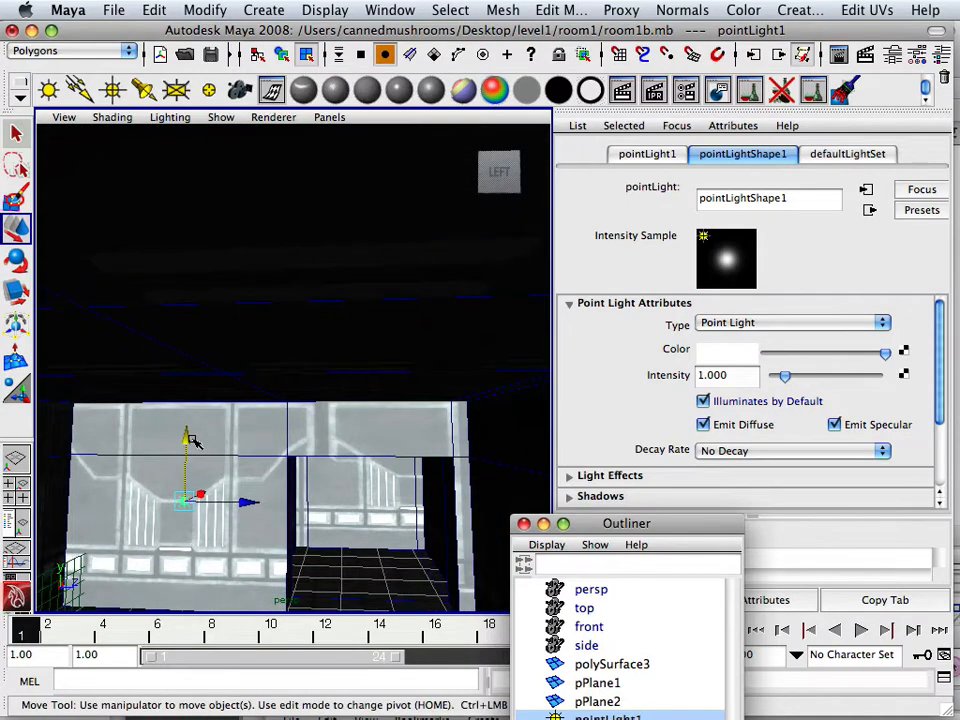
drag(193, 440, 199, 381)
In the top view, duplicate pointLight1 and place the copy in the centre of the small side room.
alt+drag(323, 452, 418, 438)
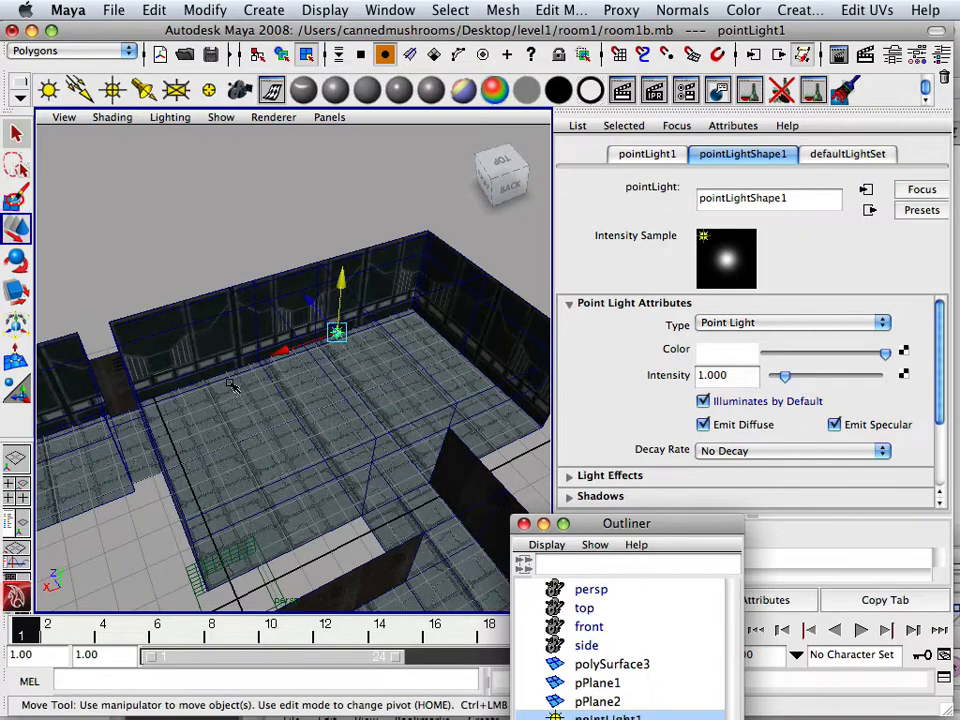
key(space)
key(space)
scroll(222, 391, up, 3)
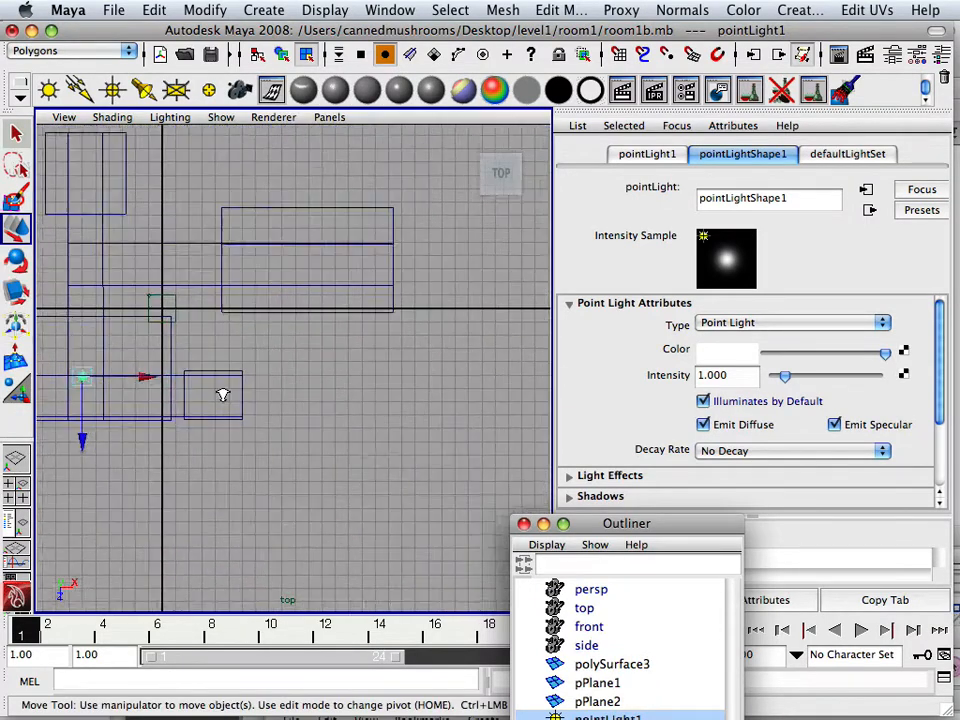
key(ctrl+d)
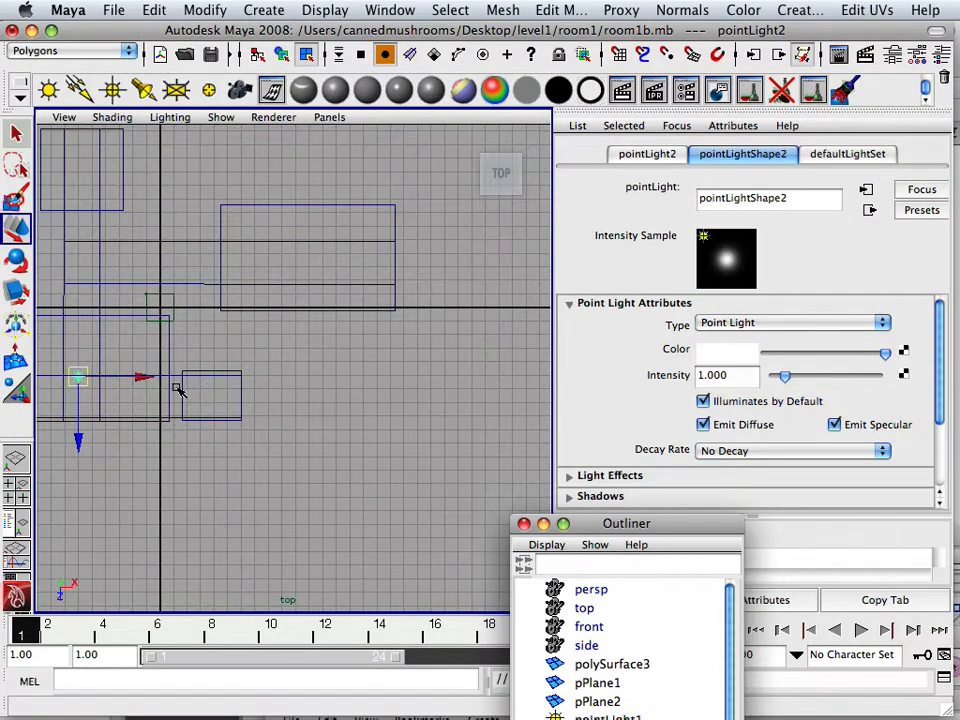
drag(148, 380, 214, 446)
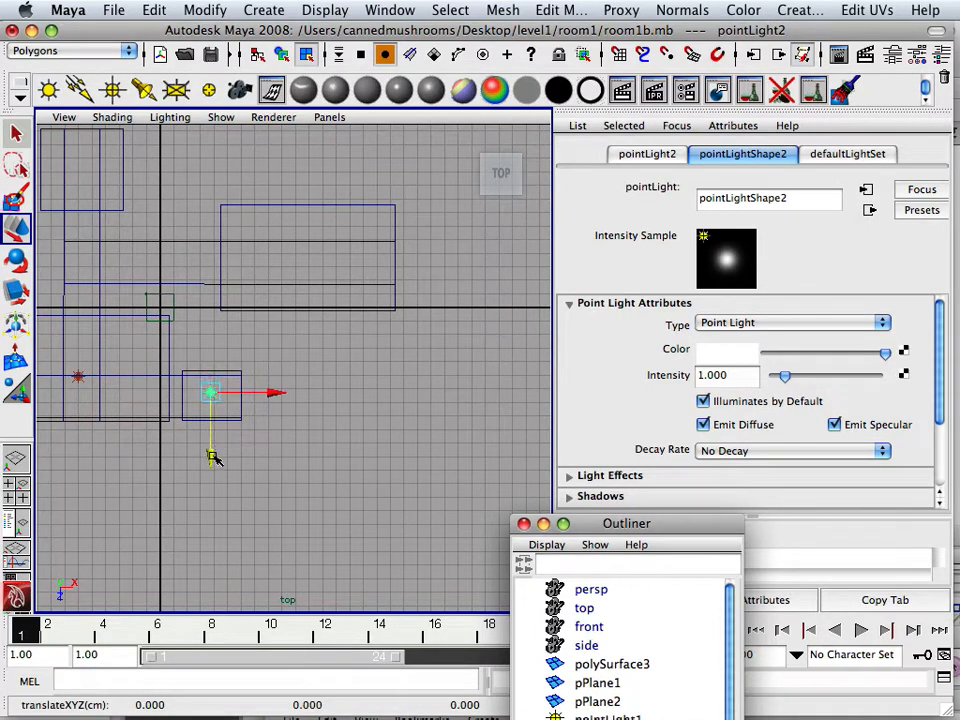
Duplicate the light twice more, placing one copy in the large rectangular room and the other in the corridor junction.
key(ctrl+d)
drag(213, 452, 224, 322)
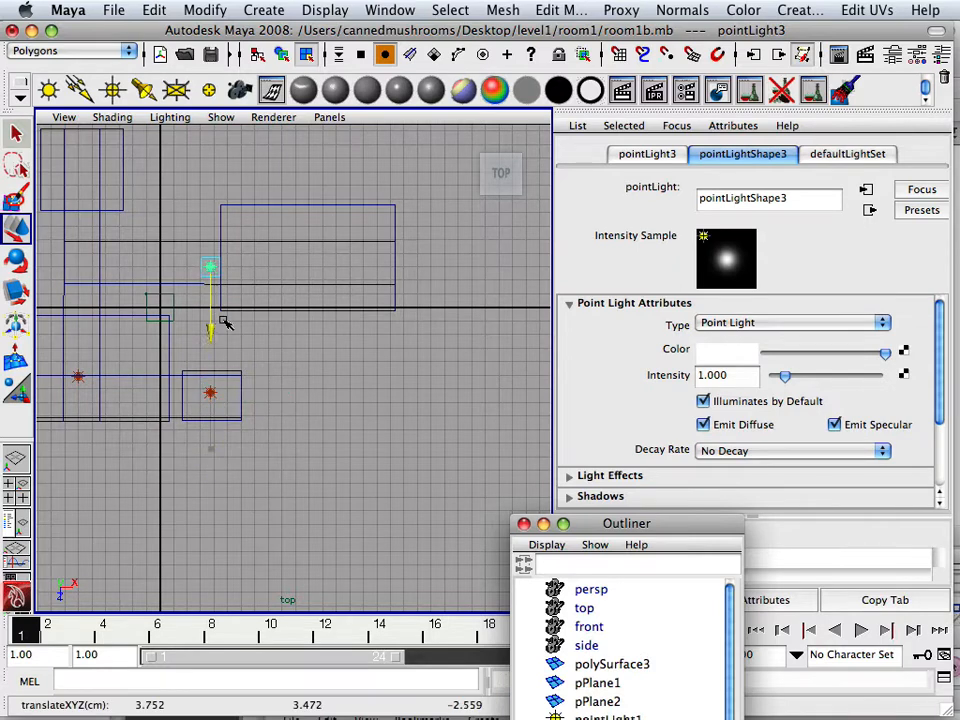
drag(276, 268, 230, 260)
key(ctrl+d)
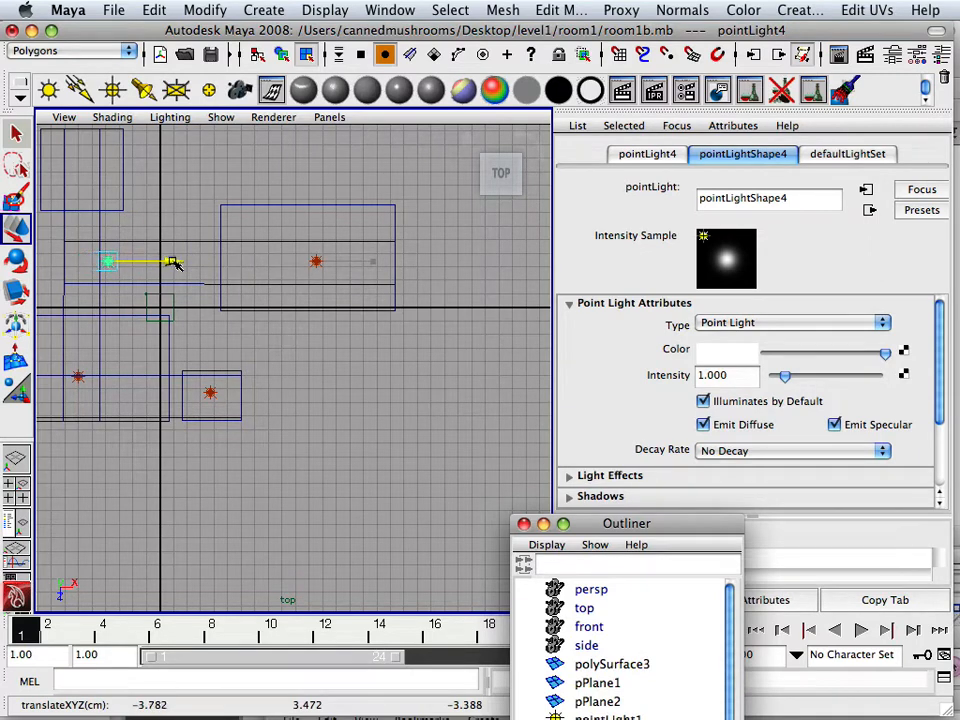
Duplicate the corridor light and place the copy in the square room at the corridor's far end.
key(ctrl+d)
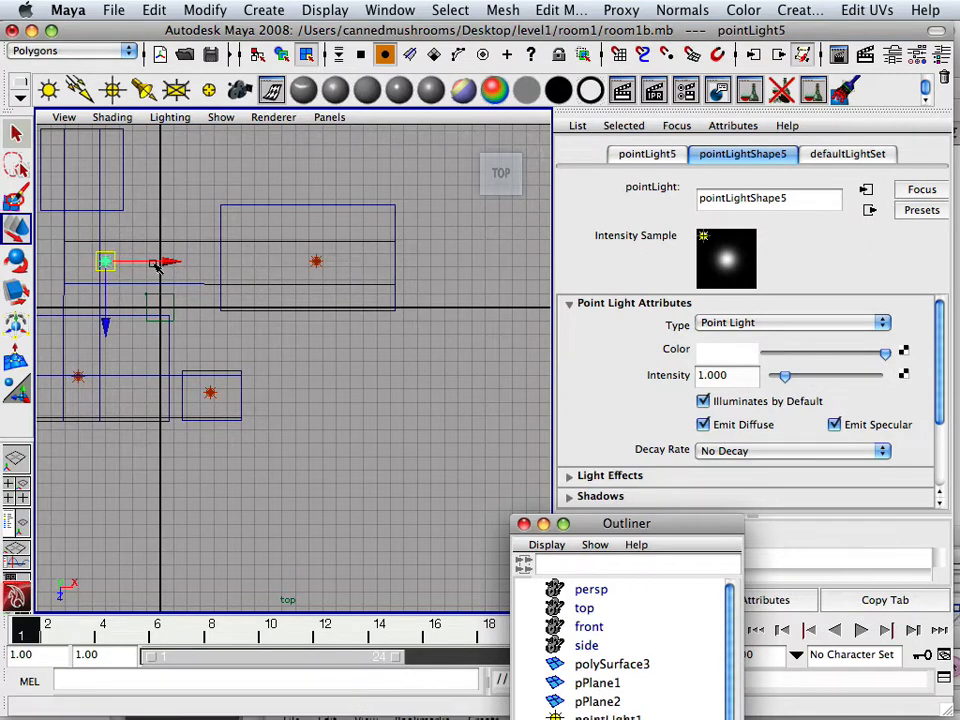
drag(106, 262, 105, 260)
drag(85, 166, 85, 165)
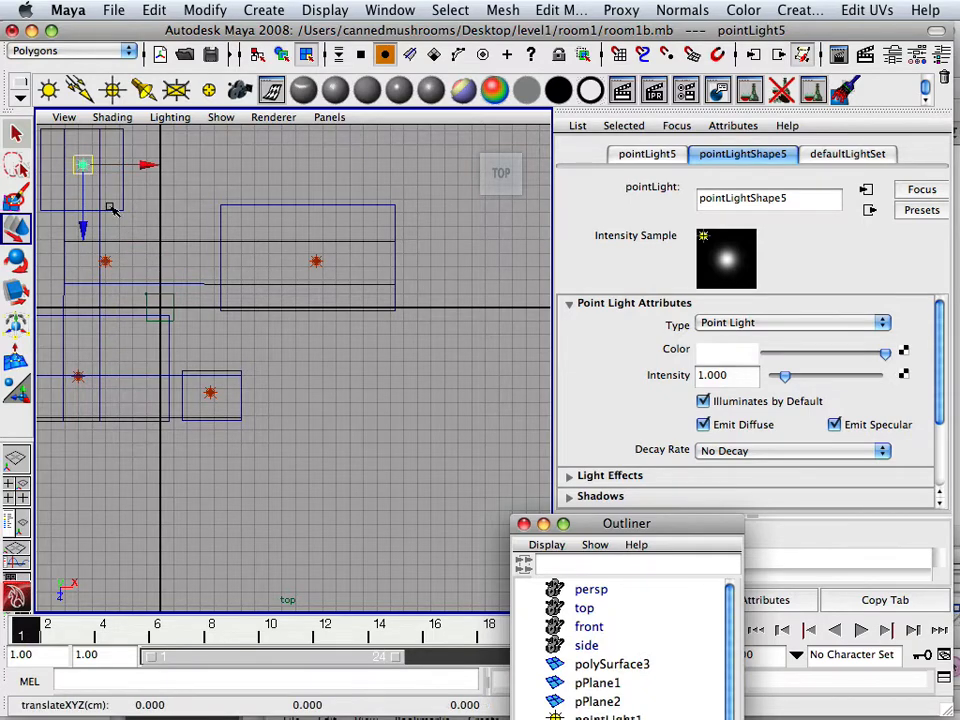
Set the intensity of pointLight5 to 0.25.
scroll(114, 230, up, 4)
alt+middle_drag(122, 264, 434, 331)
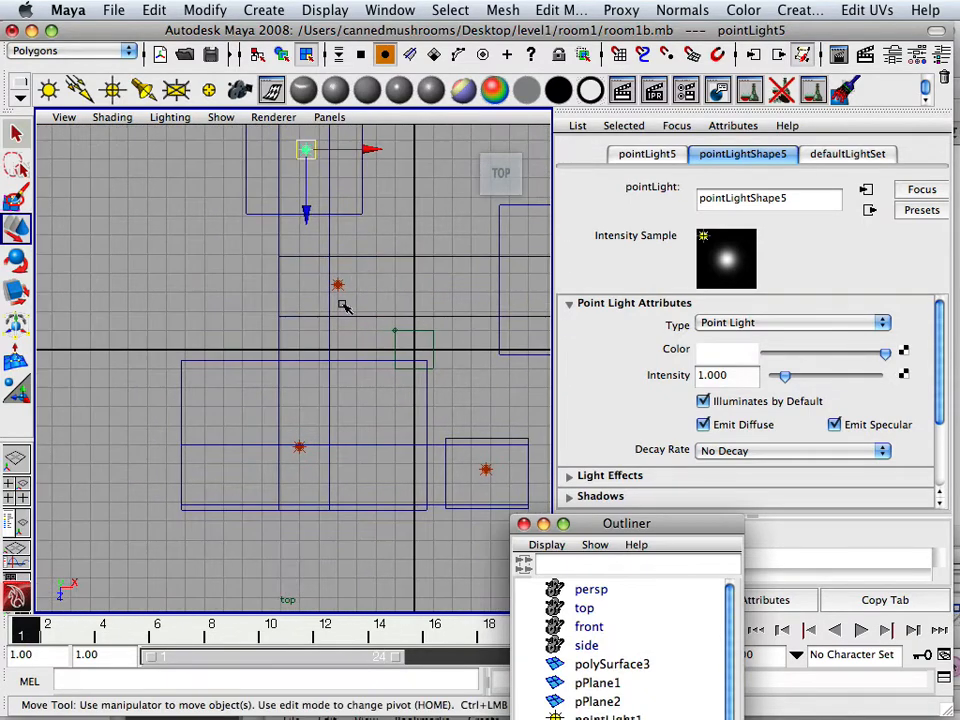
scroll(328, 303, up, 1)
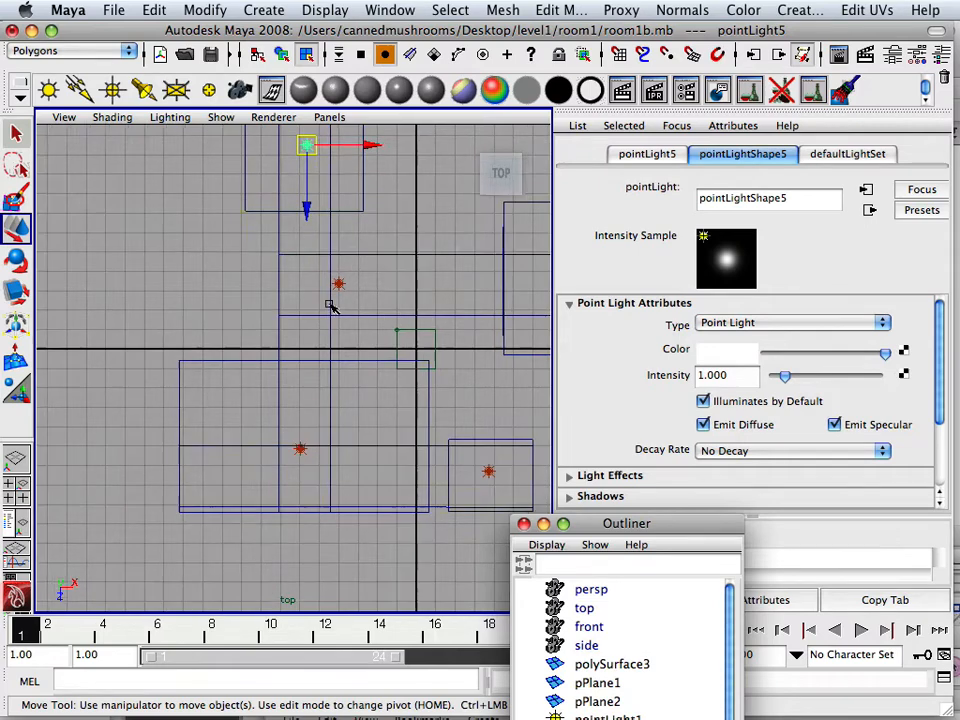
alt+middle_drag(328, 303, 230, 342)
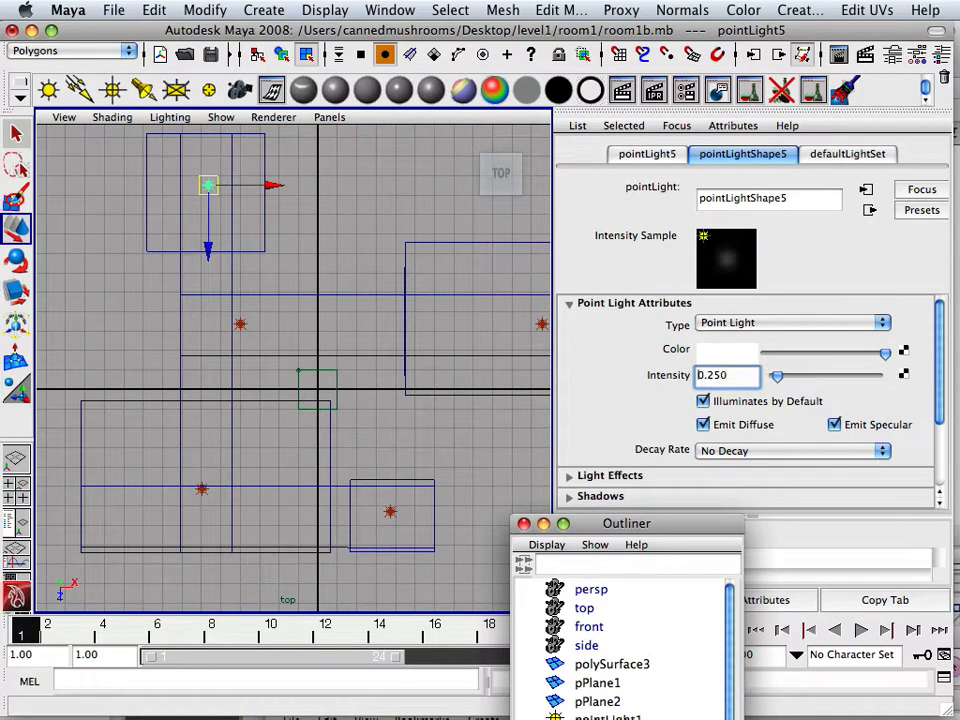
scroll(285, 362, up, 1)
Select pointLight1 from the Outliner and set its intensity to 0.25.
click(243, 323)
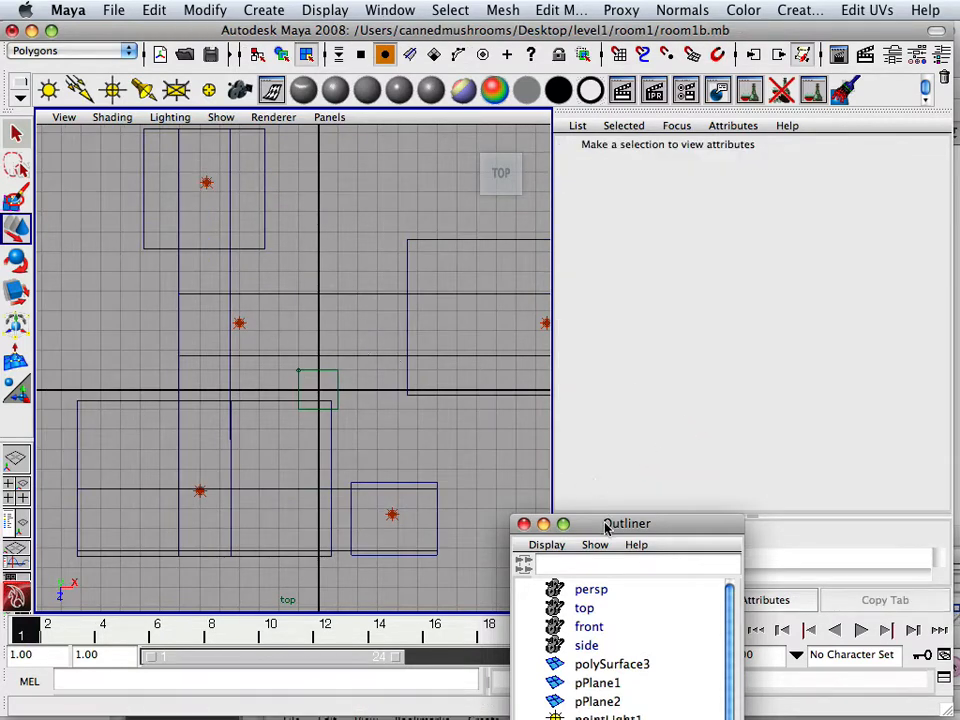
drag(605, 528, 402, 153)
click(428, 456)
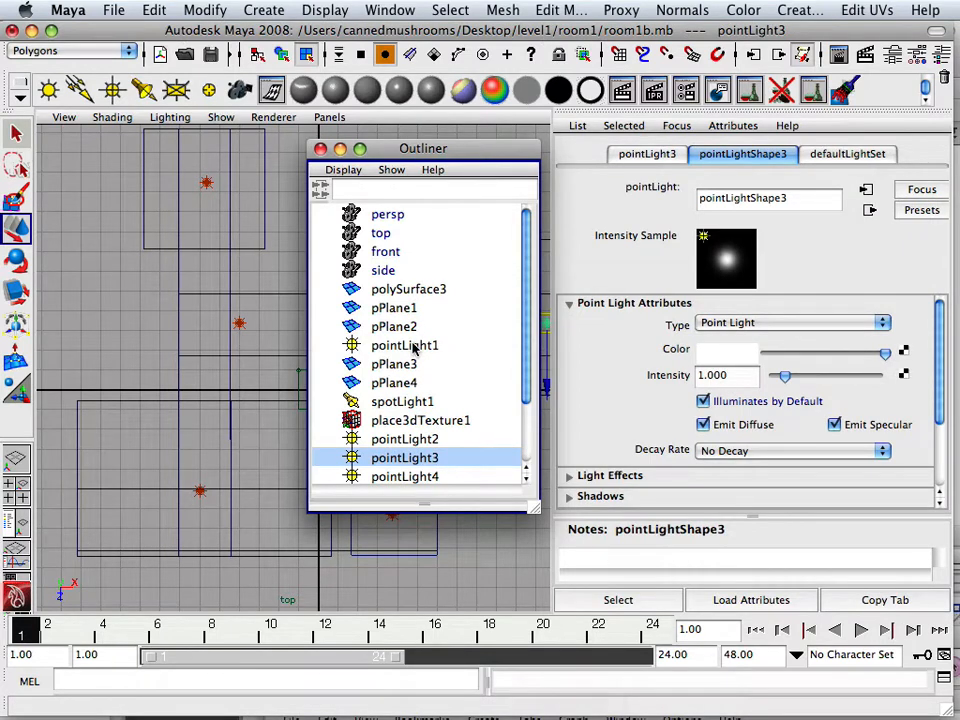
click(405, 345)
click(733, 375)
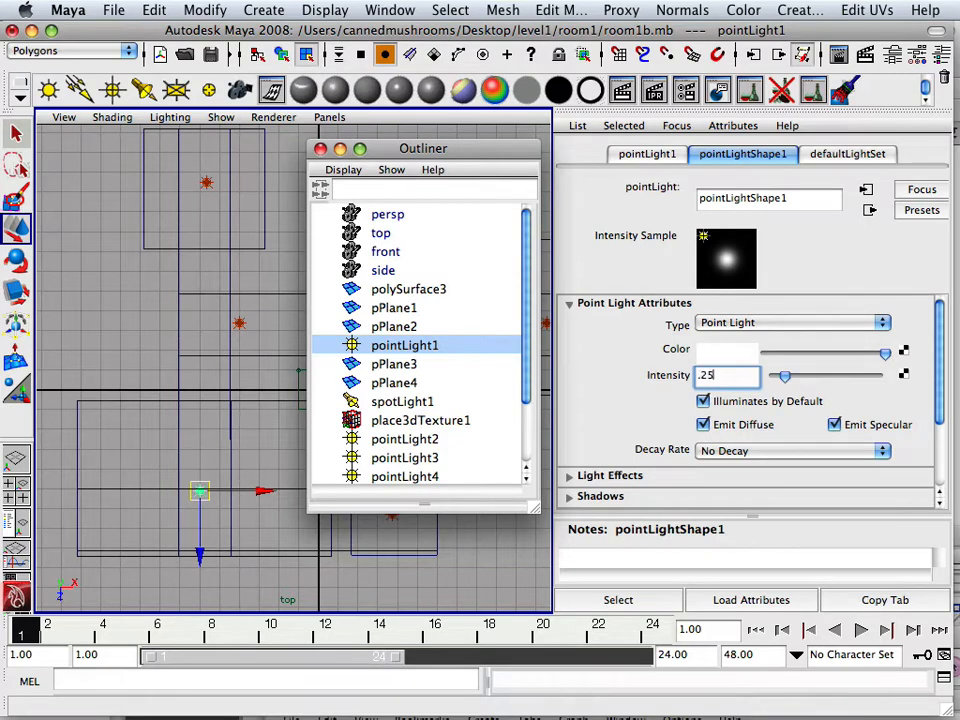
Set the intensity of pointLight2 and pointLight3 to 0.25 each.
click(388, 10)
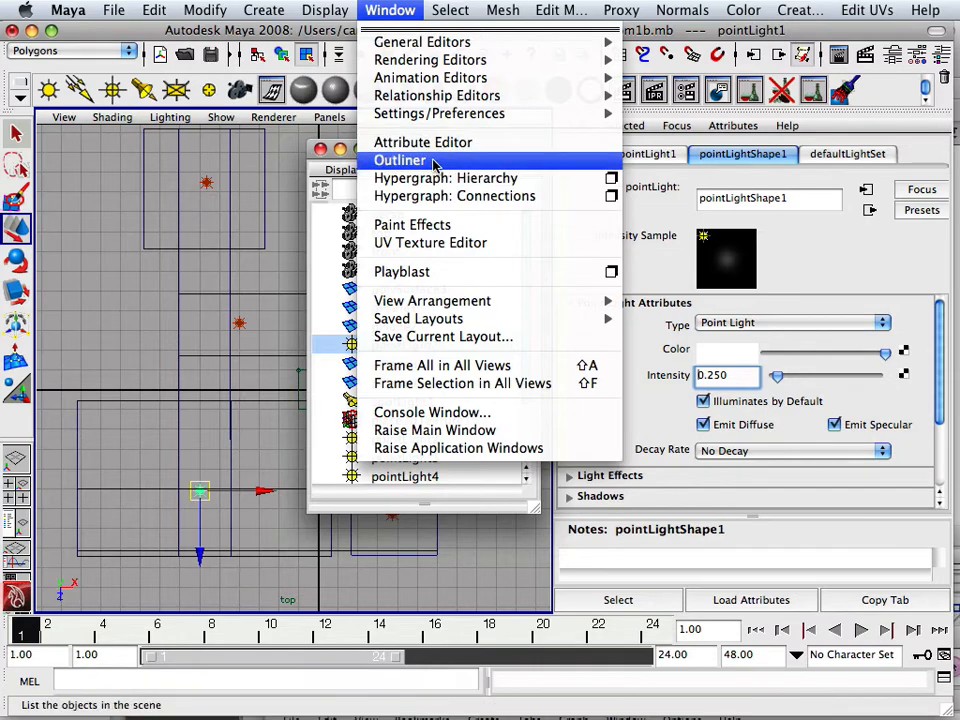
click(332, 245)
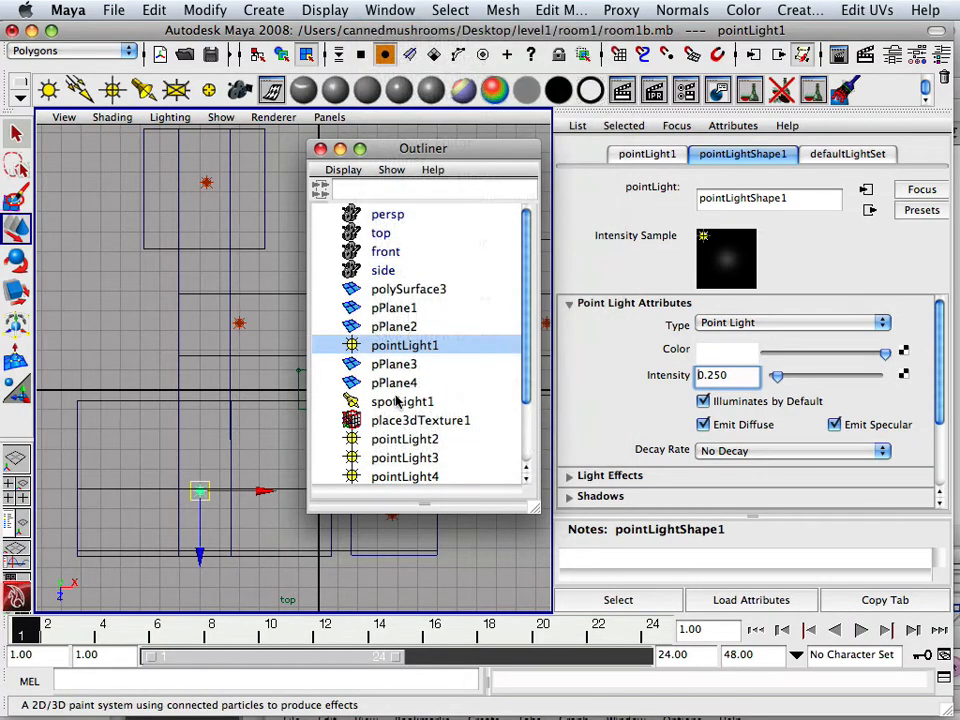
click(404, 439)
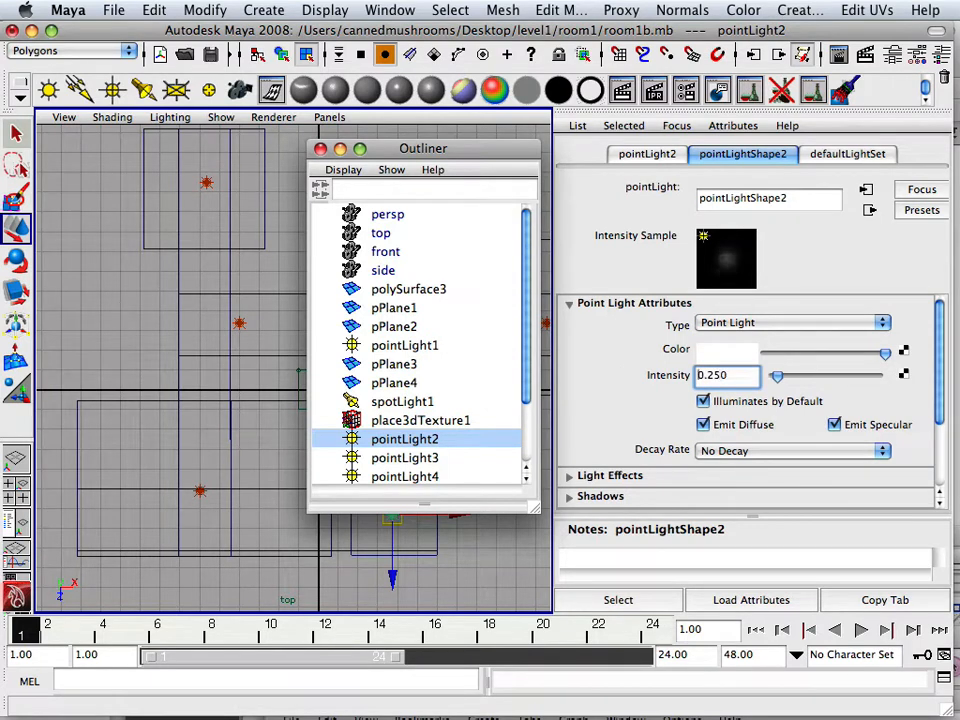
click(377, 458)
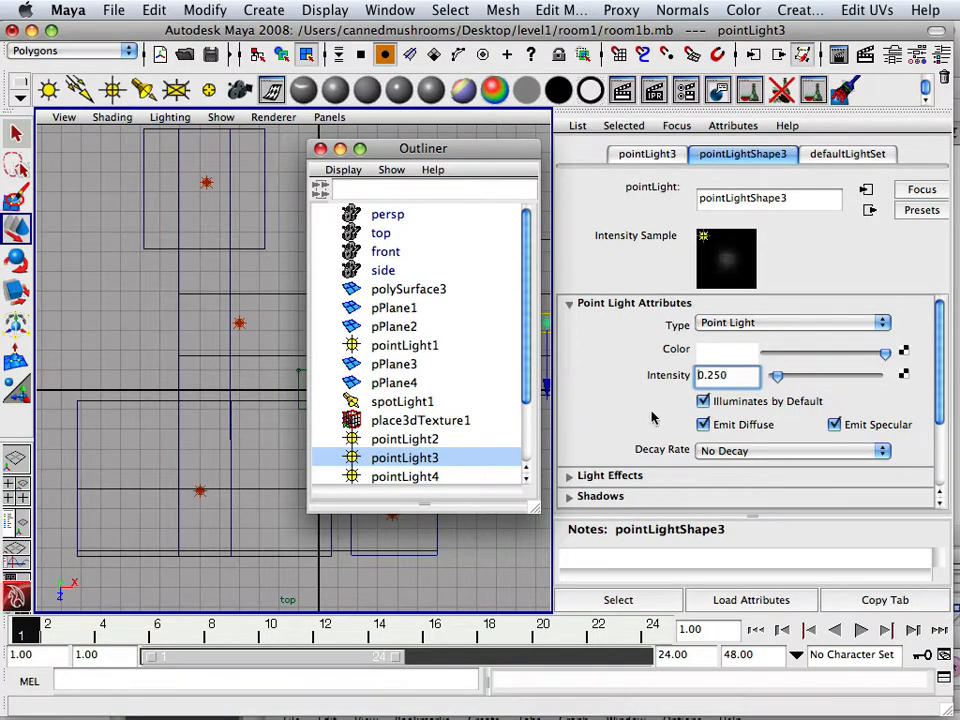
Set the intensity of pointLight4 to 0.25 and select pointLight5 to check its intensity.
scroll(403, 437, down, 5)
click(400, 289)
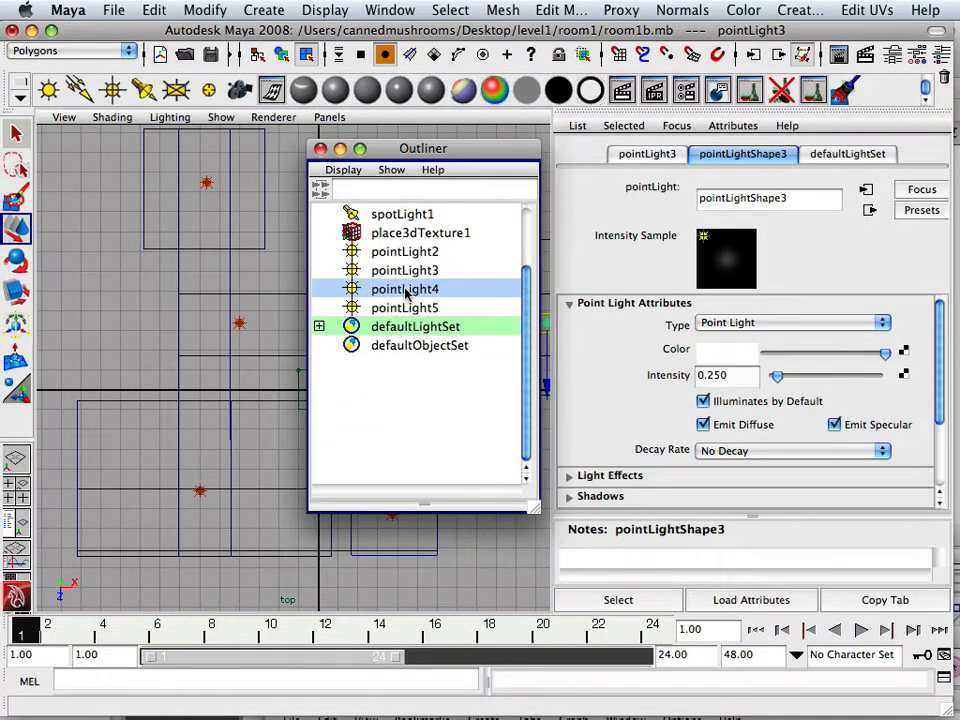
click(739, 376)
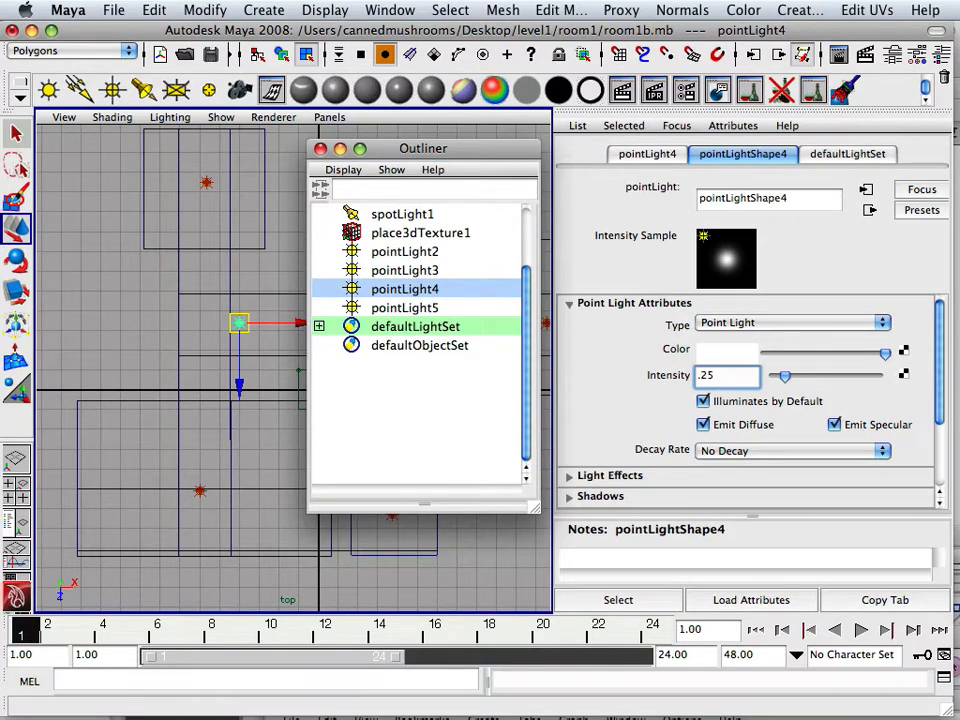
click(435, 309)
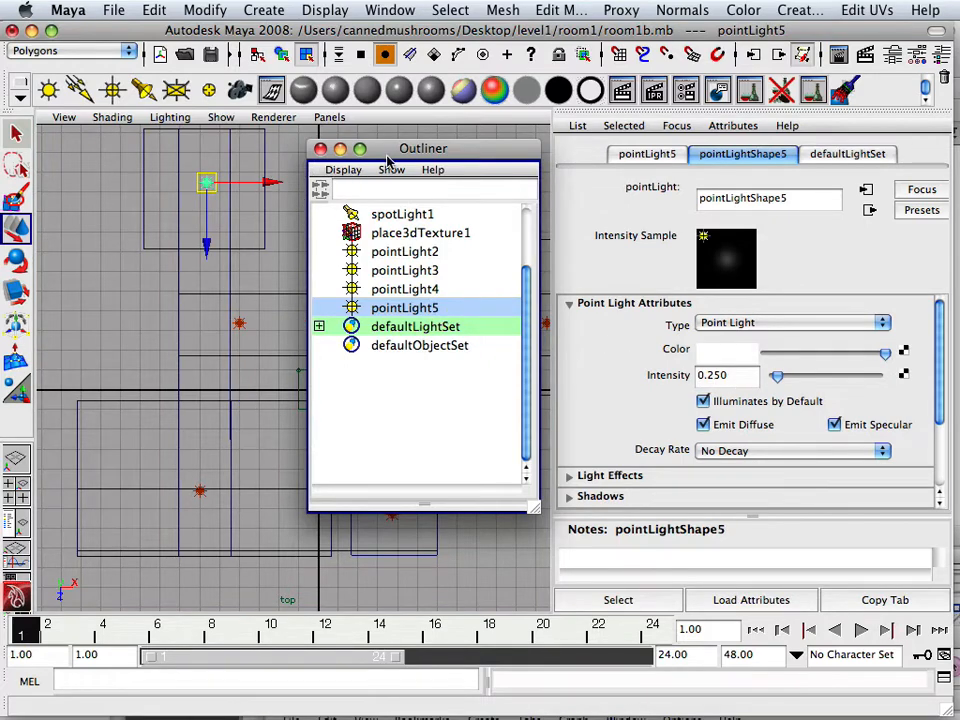
Return to the perspective view and display the rooms lit by all the scene lights.
drag(390, 150, 525, 427)
key(space)
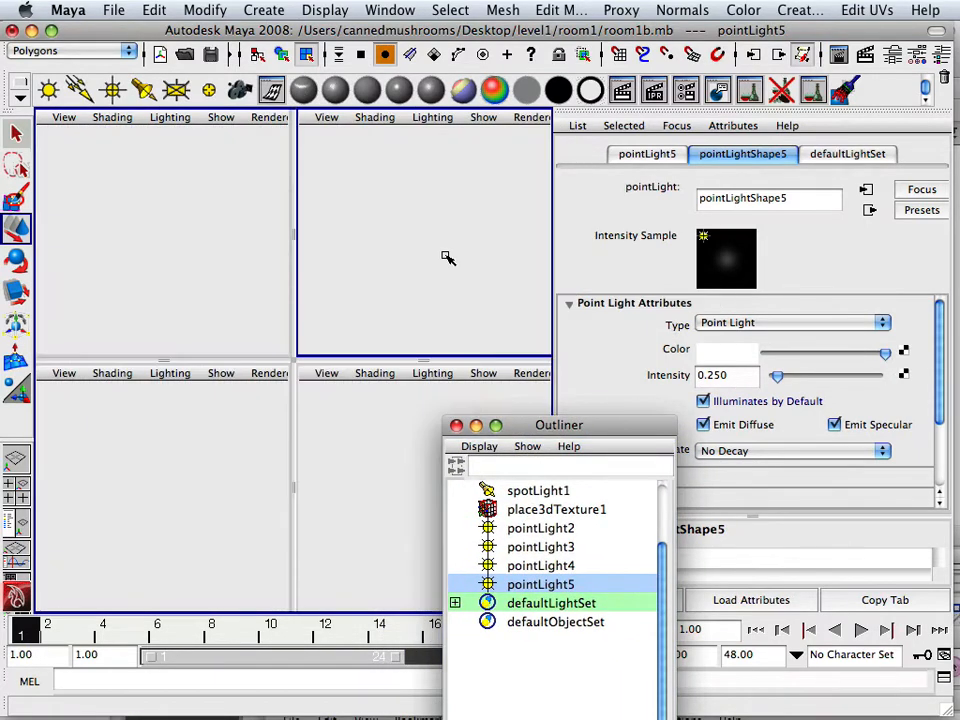
key(space)
alt+drag(447, 257, 276, 336)
alt+right_drag(276, 336, 258, 246)
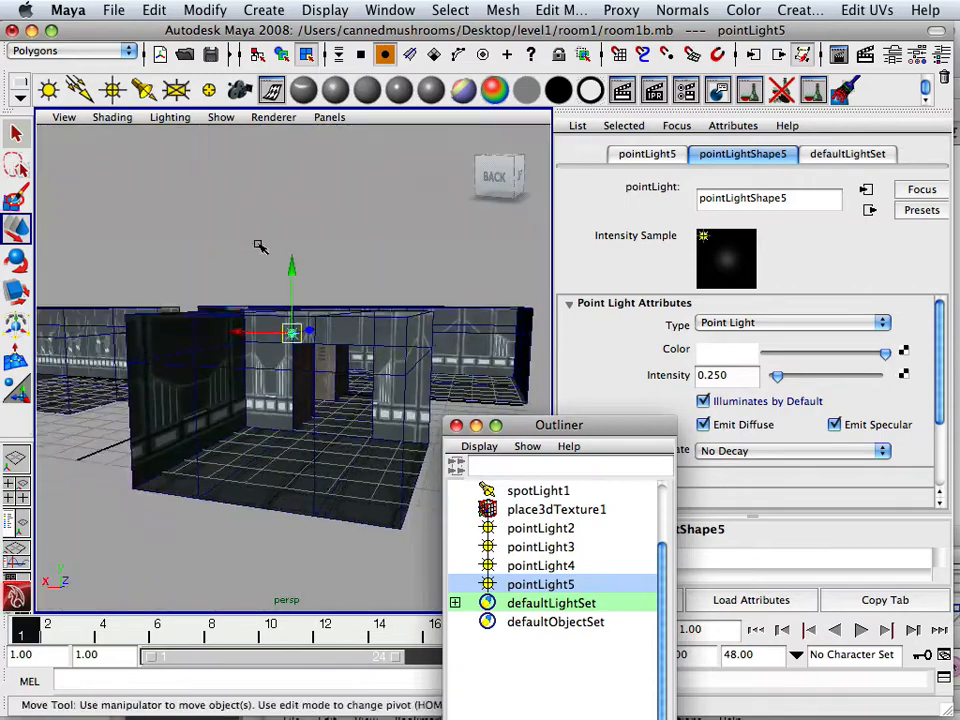
alt+drag(258, 246, 296, 276)
key(7)
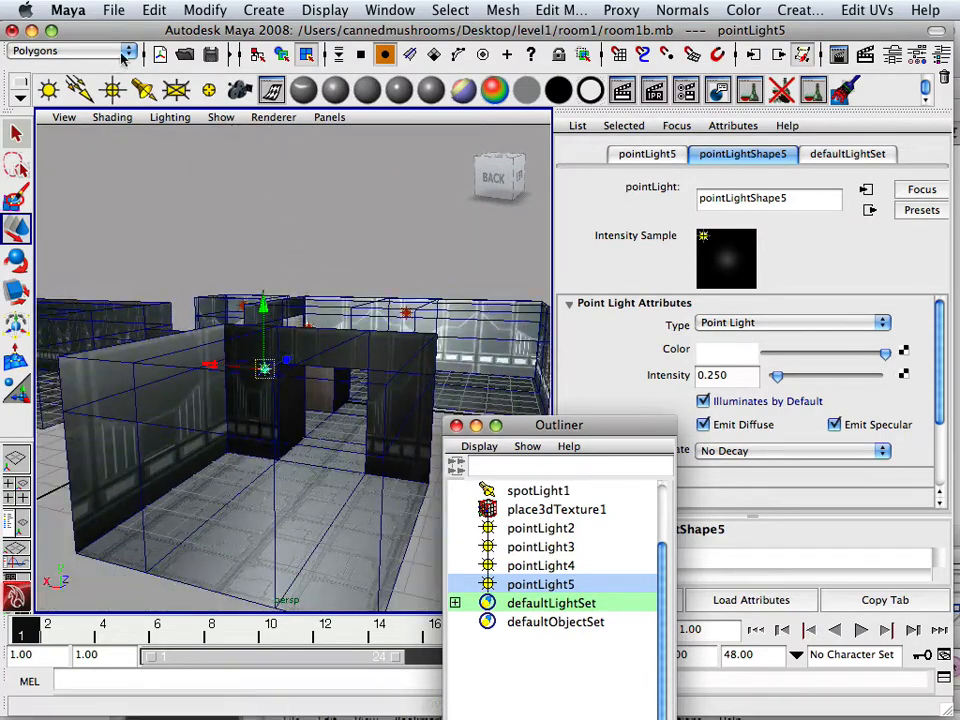
Save the scene and switch the perspective view to High Quality Rendering.
click(115, 11)
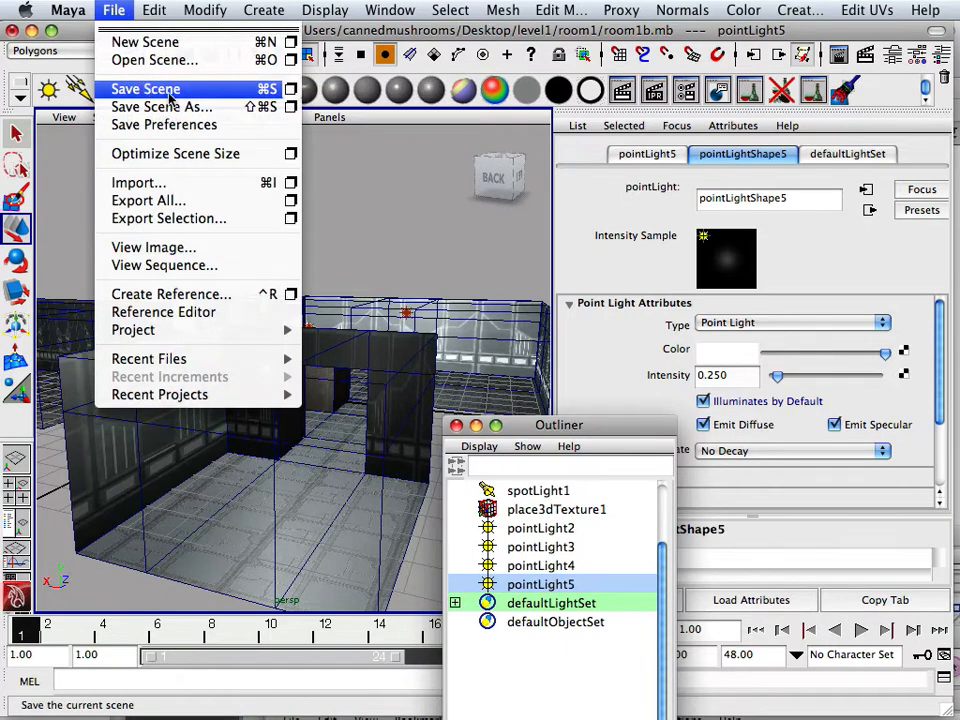
click(160, 88)
key(q)
click(273, 117)
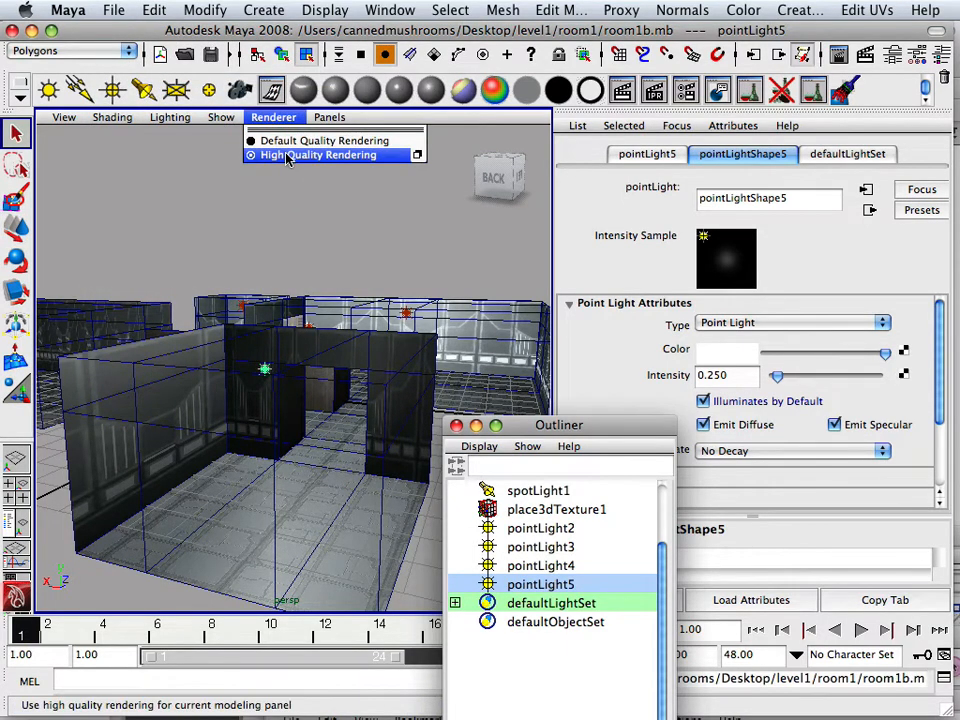
click(289, 156)
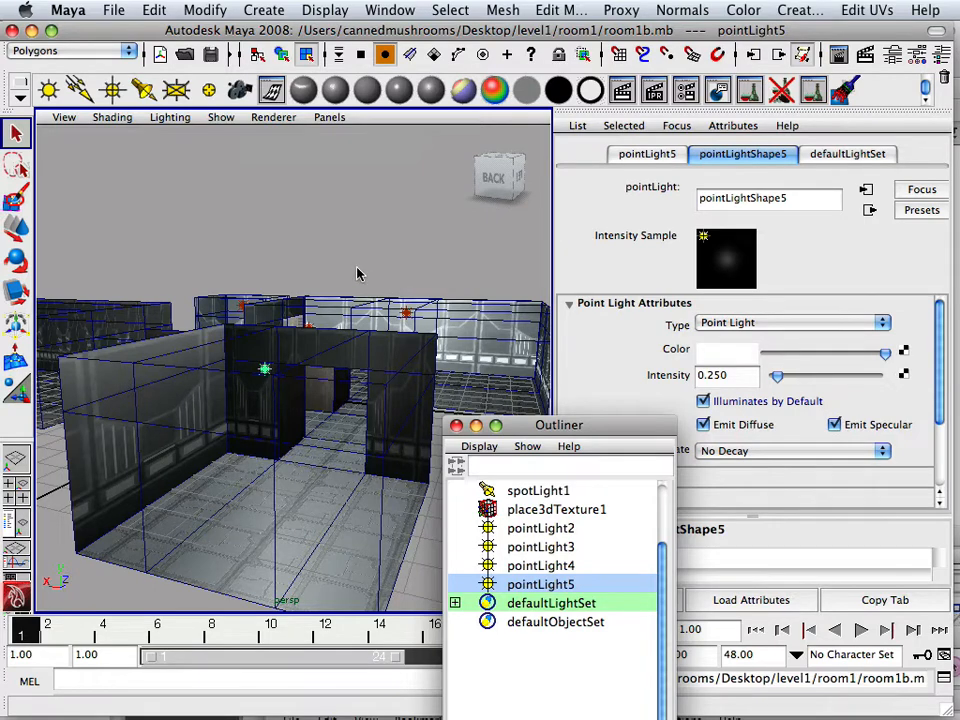
Examine how the point lights fall on the room and corridor walls in the high-quality view.
alt+drag(356, 270, 270, 254)
scroll(338, 275, up, 10)
scroll(338, 275, down, 3)
scroll(336, 277, down, 5)
alt+middle_drag(407, 289, 367, 286)
scroll(431, 304, up, 3)
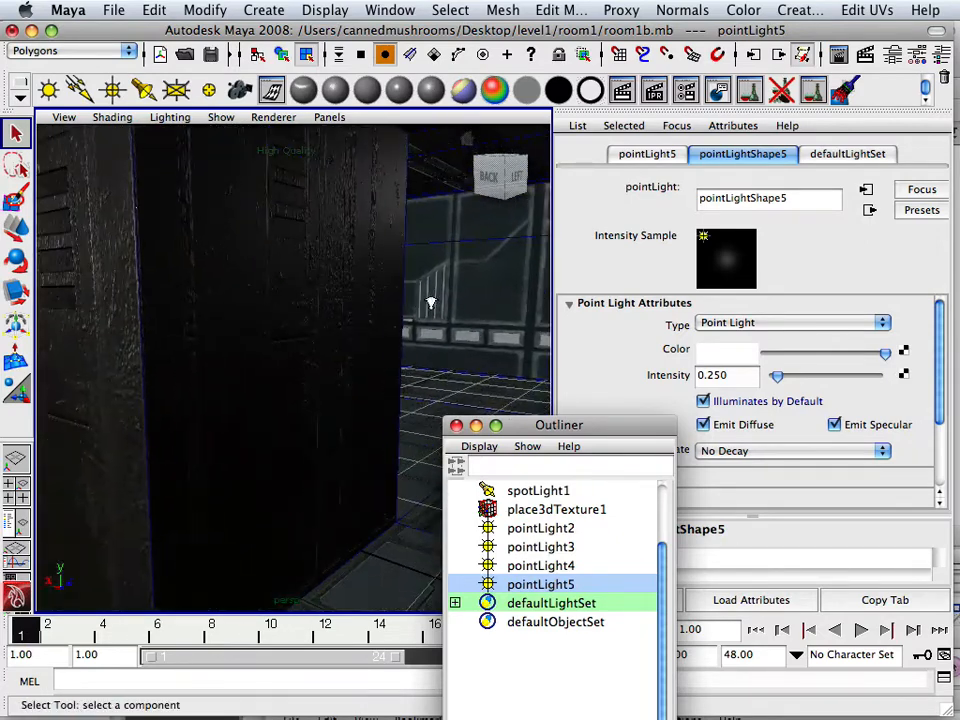
alt+middle_drag(431, 300, 491, 324)
scroll(484, 324, up, 2)
alt+middle_drag(328, 300, 285, 302)
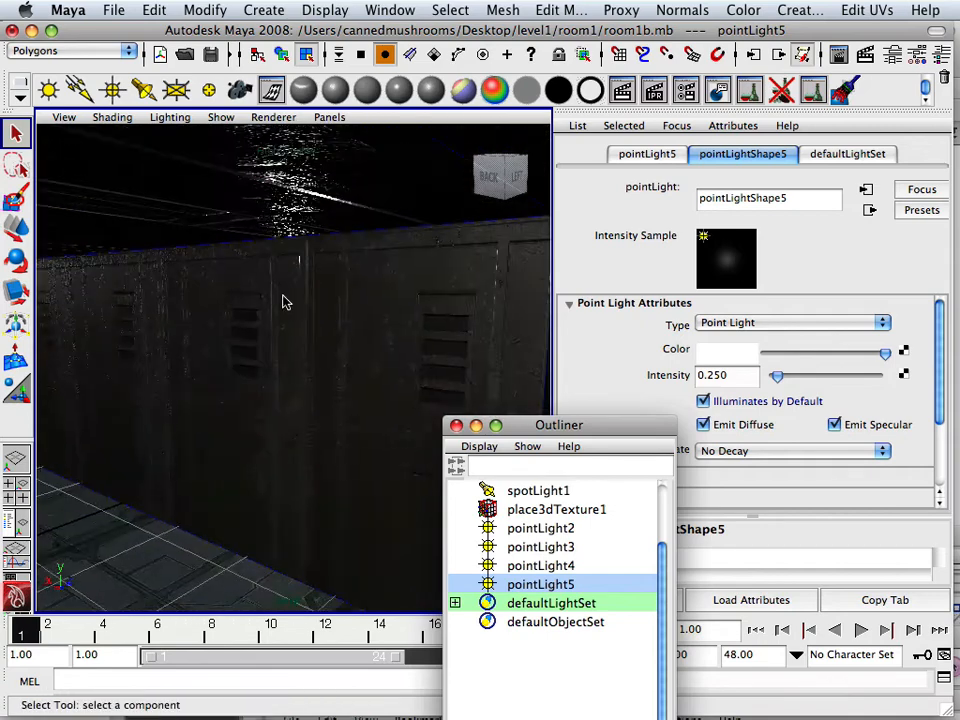
alt+drag(278, 298, 288, 294)
alt+right_drag(289, 285, 414, 180)
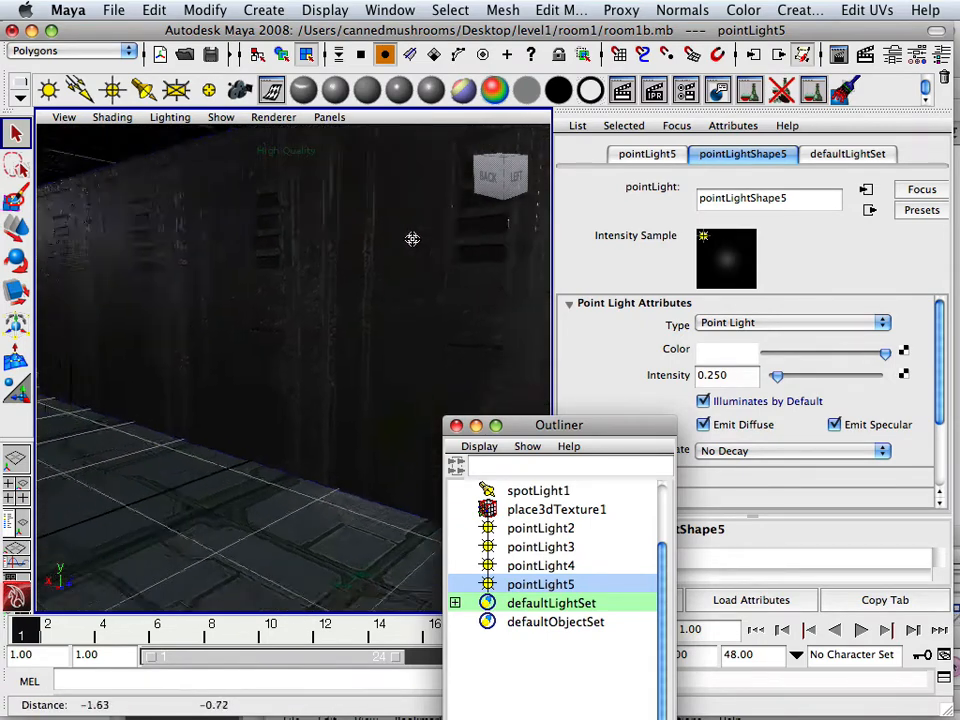
alt+drag(420, 274, 643, 285)
alt+drag(442, 289, 401, 279)
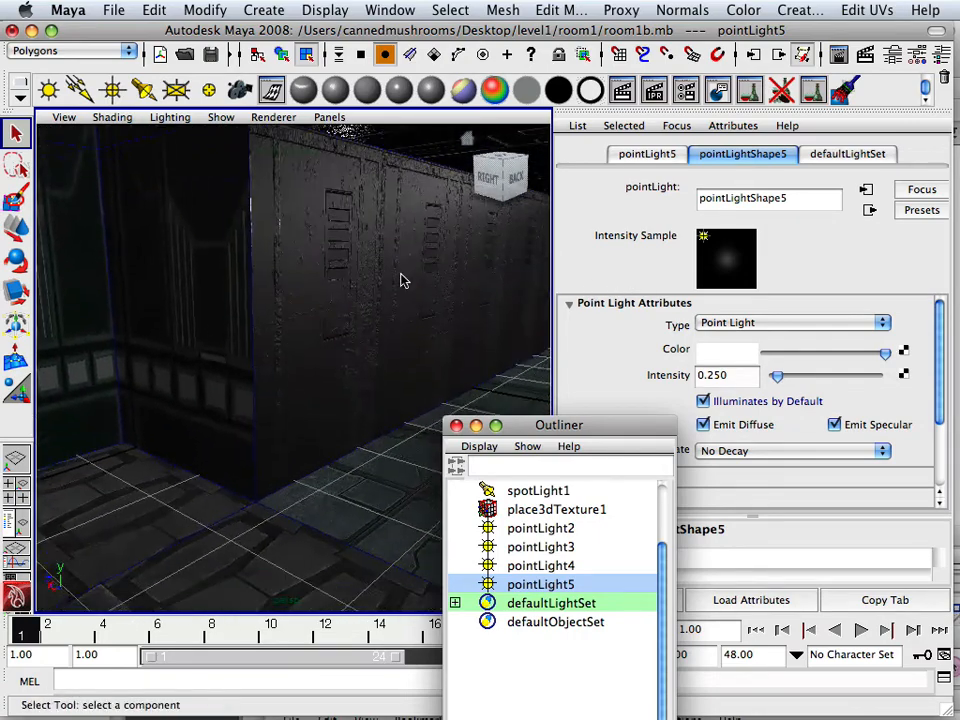
Inspect the bumpy highlights on the ceiling and look down the corridor toward its end wall.
alt+right_drag(401, 279, 274, 313)
alt+drag(276, 313, 322, 301)
alt+middle_drag(294, 346, 290, 382)
alt+drag(289, 366, 321, 324)
alt+middle_drag(321, 324, 290, 388)
alt+drag(290, 388, 313, 347)
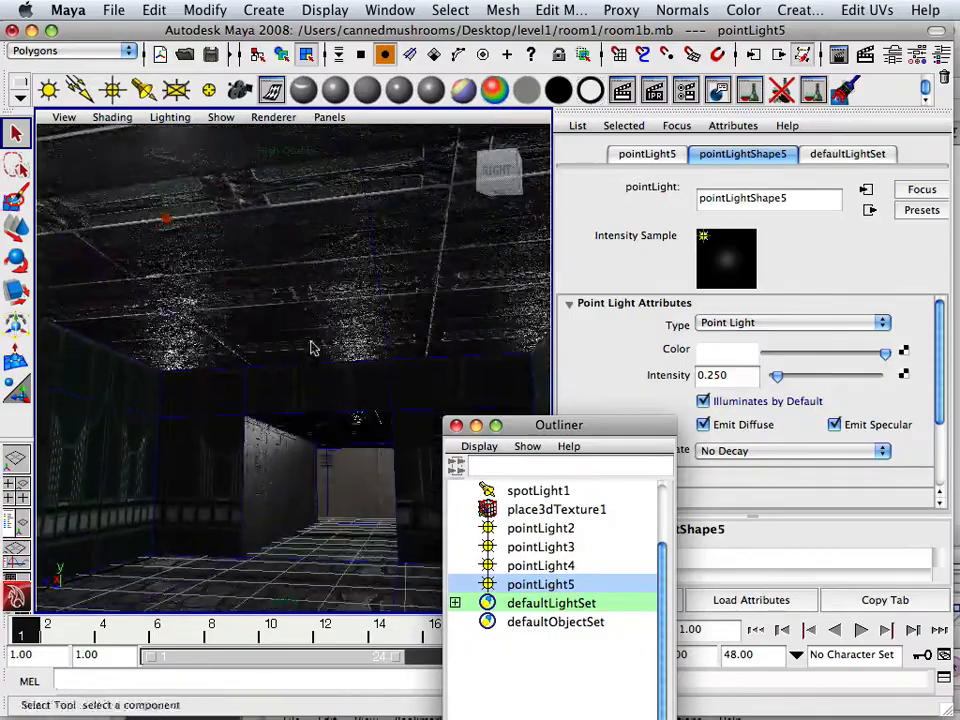
alt+middle_drag(313, 344, 294, 396)
alt+drag(294, 396, 304, 377)
alt+middle_drag(302, 391, 302, 397)
alt+drag(302, 397, 312, 436)
alt+middle_drag(314, 430, 321, 298)
alt+drag(317, 303, 314, 338)
alt+middle_drag(323, 398, 323, 311)
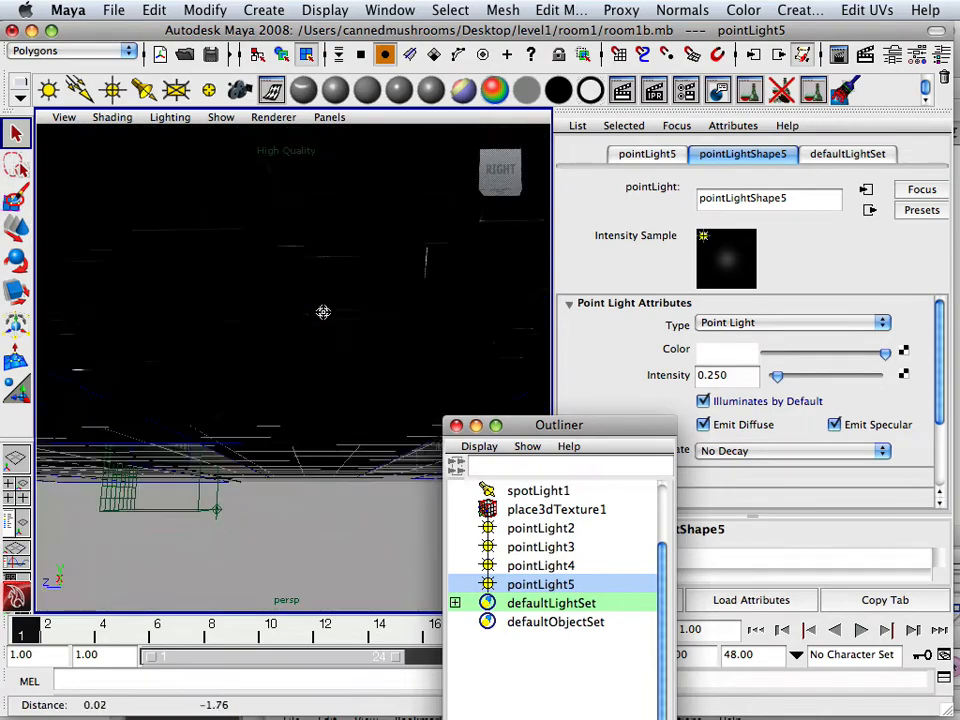
alt+drag(323, 311, 320, 293)
alt+right_drag(320, 293, 363, 434)
alt+drag(361, 434, 358, 390)
alt+right_drag(358, 390, 266, 321)
mouse_move(266, 321)
alt+mouse_down()
mouse_move(276, 343)
mouse_move(264, 343)
alt+mouse_up()
Open the Hypershade and graph the input and output connections of the ceiling1 material.
click(390, 10)
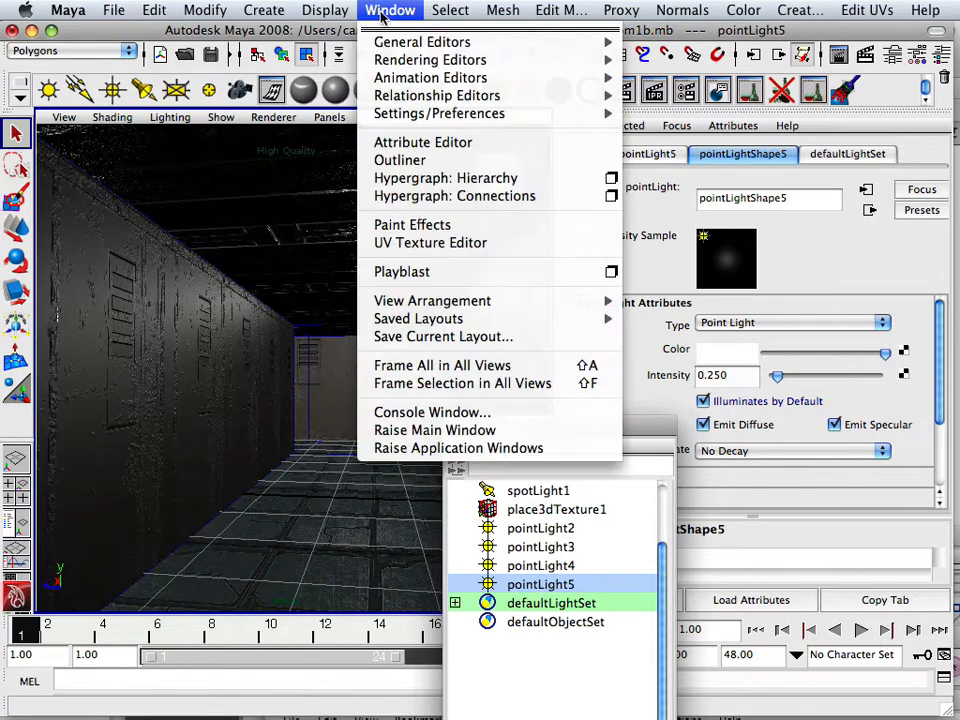
mouse_move(398, 63)
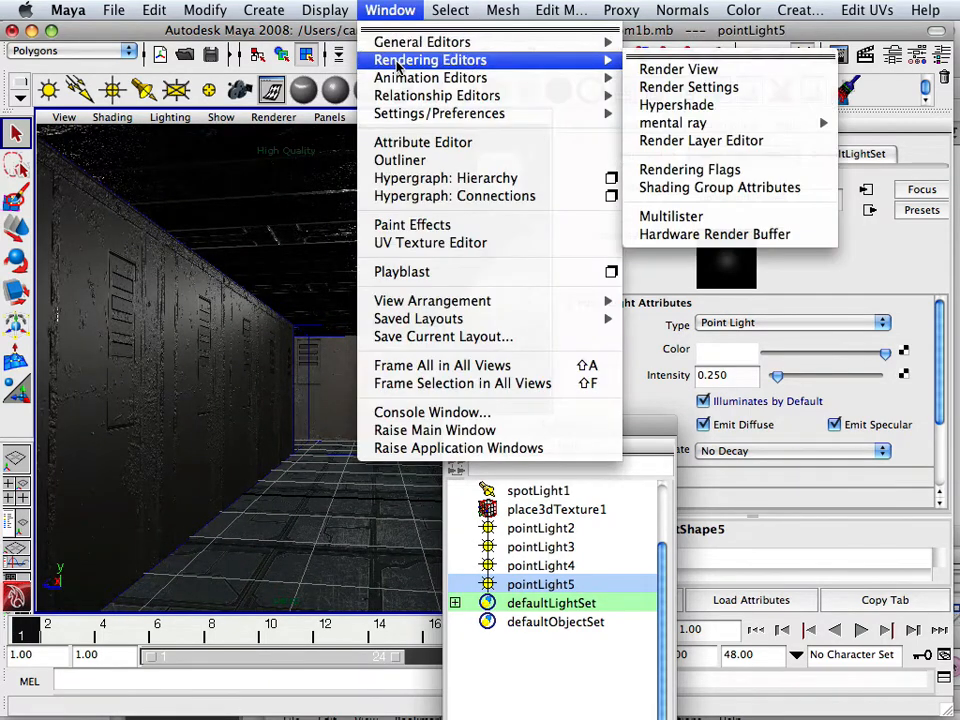
click(678, 105)
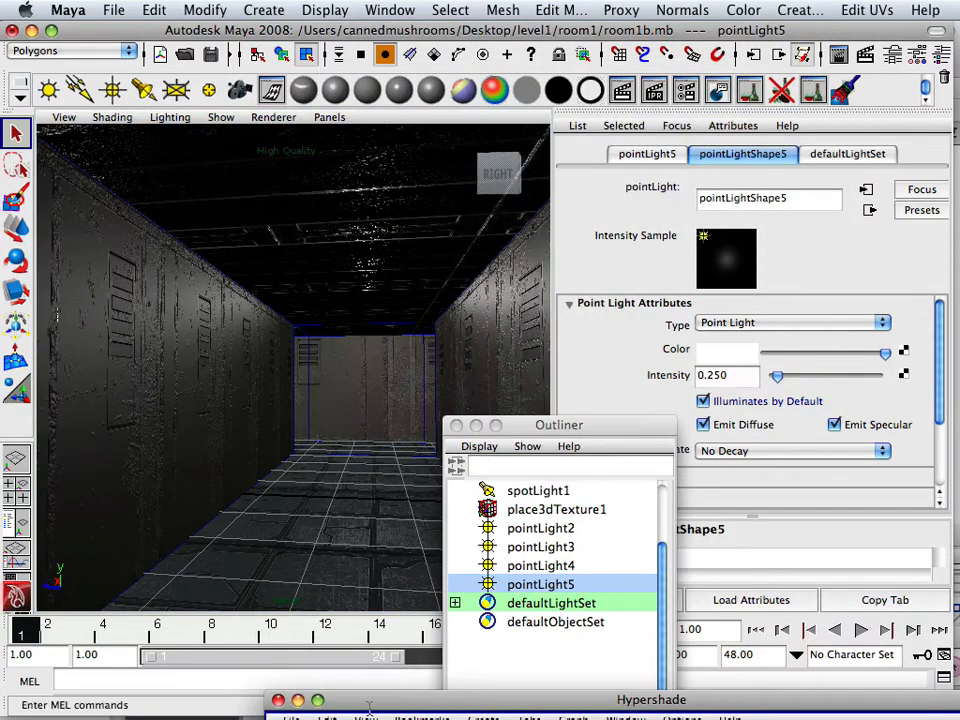
drag(368, 705, 6, 232)
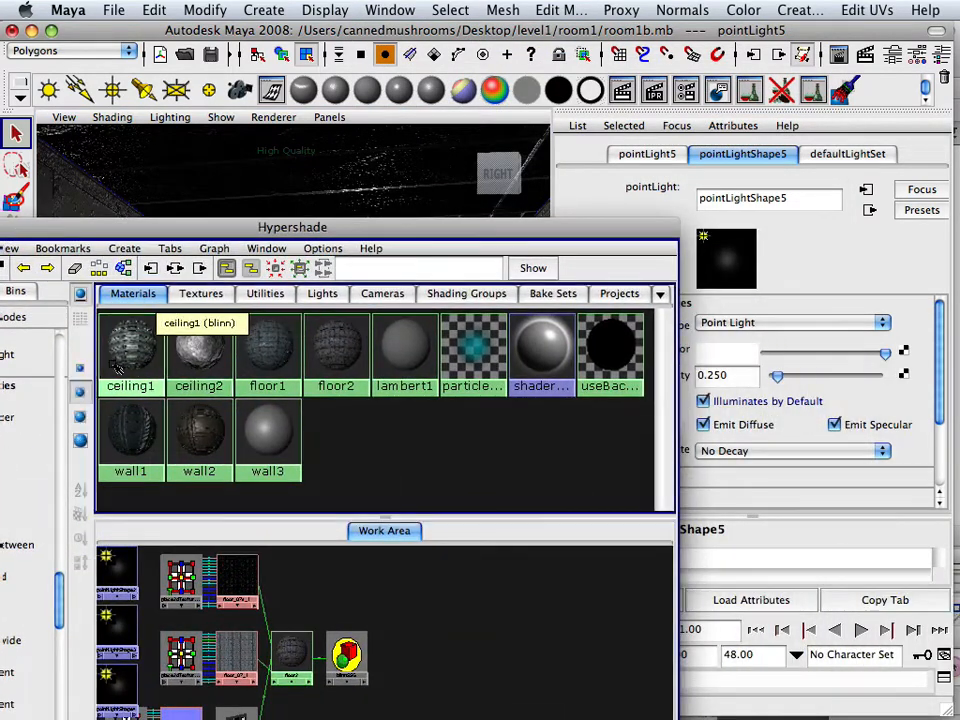
click(120, 360)
click(180, 269)
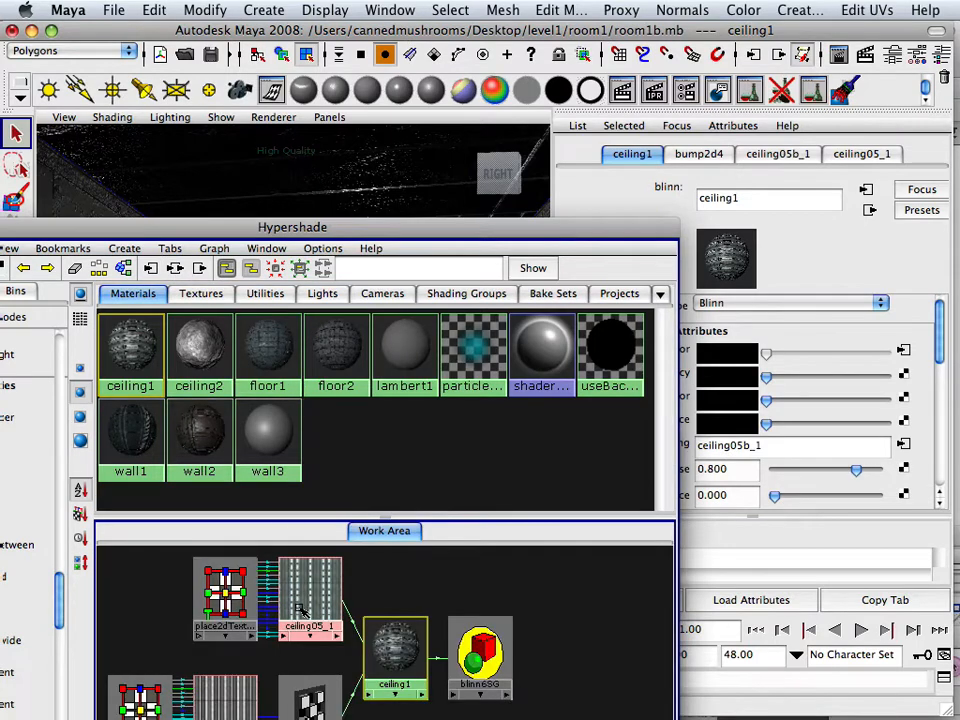
scroll(297, 622, down, 1)
alt+middle_drag(297, 622, 202, 545)
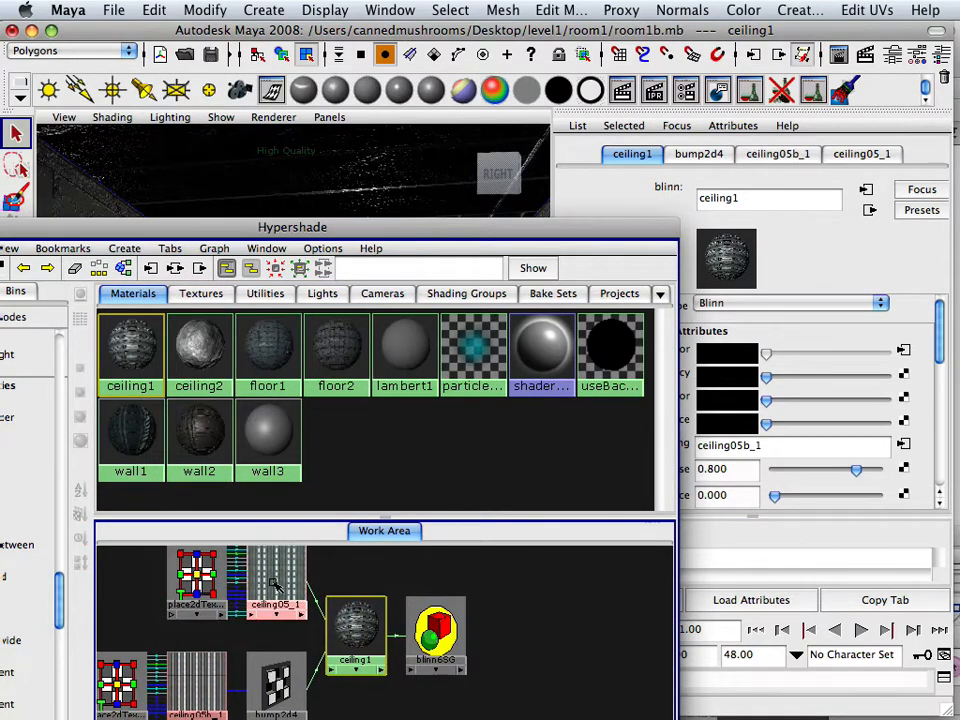
Check the ceiling1 texture nodes and set the bump depth of bump2d4 to 0.25.
click(277, 585)
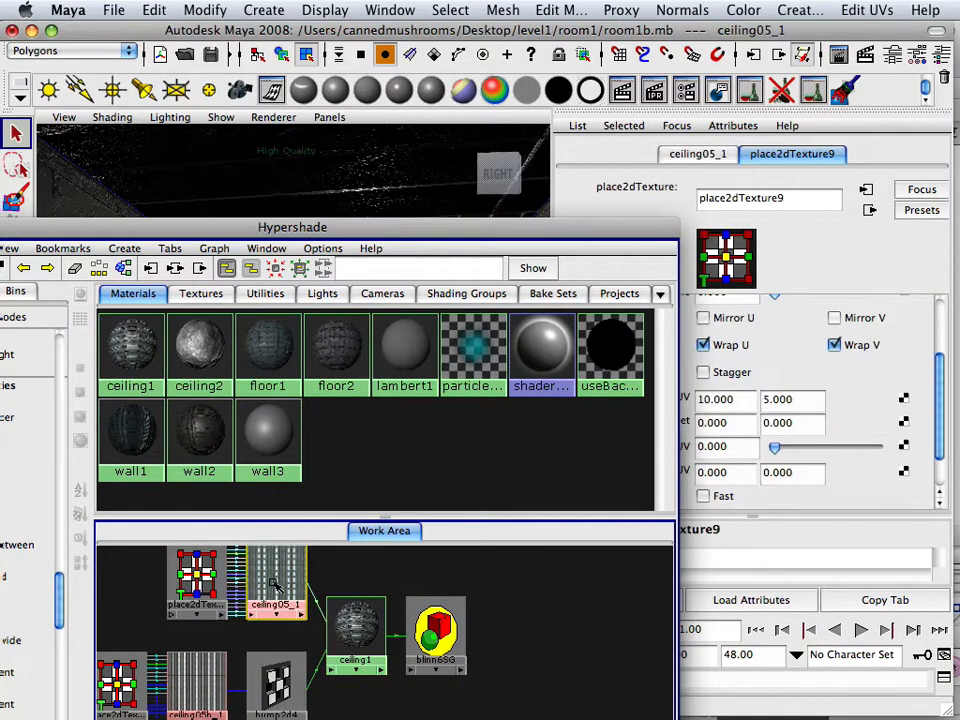
click(196, 683)
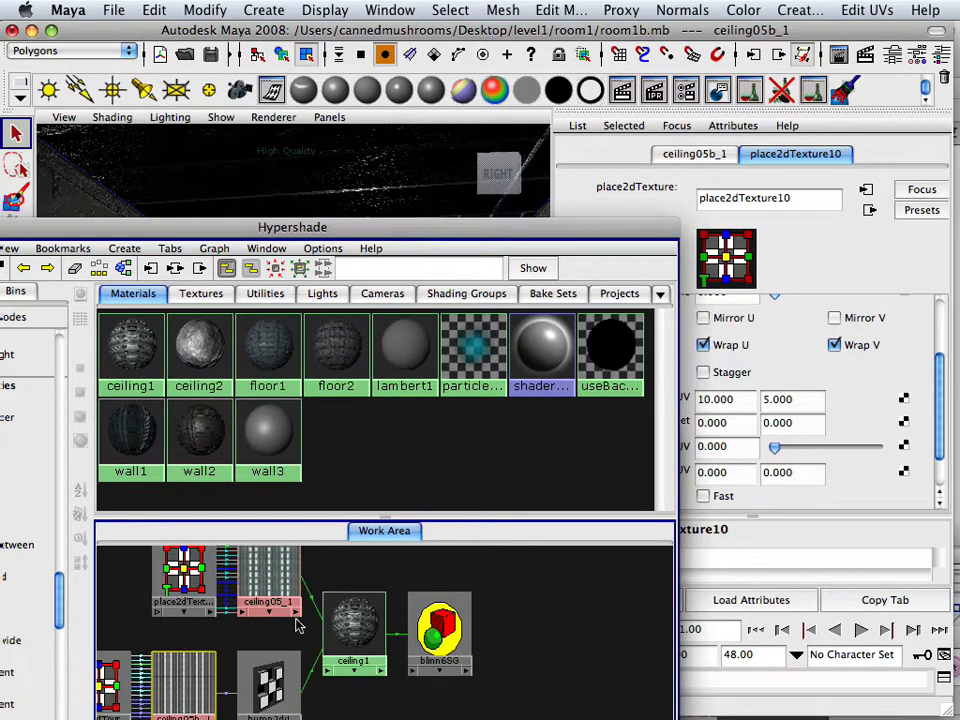
click(268, 684)
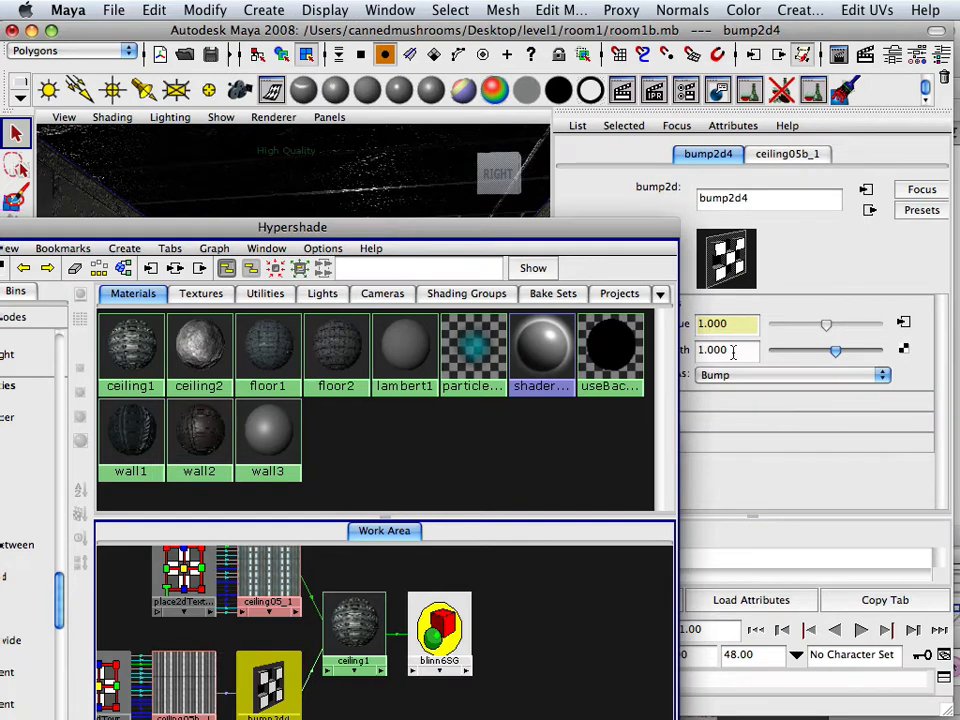
click(733, 351)
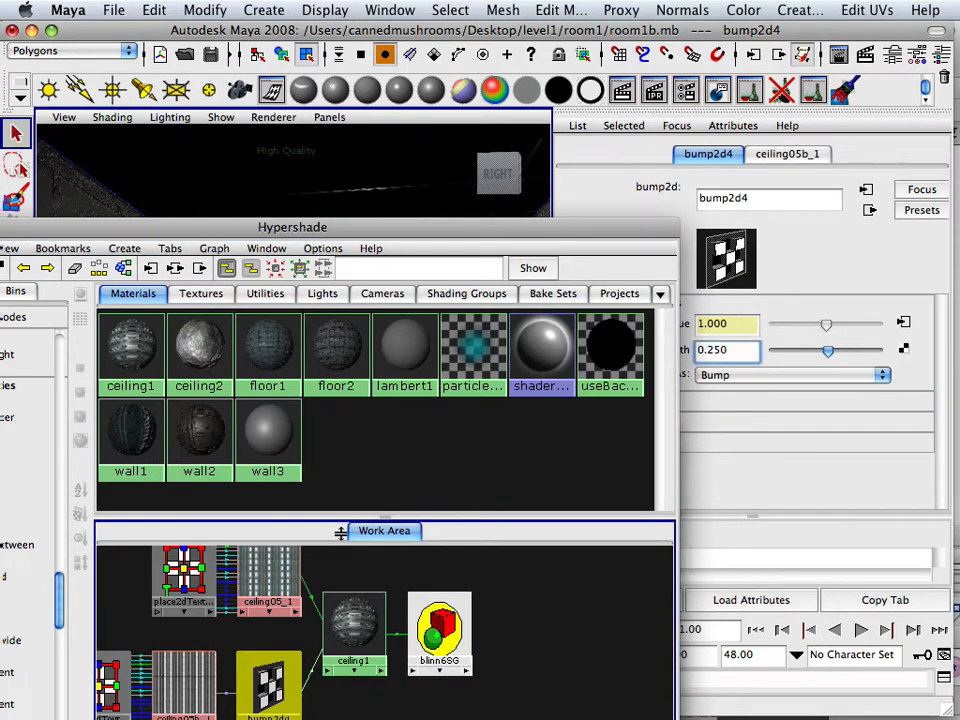
Change the ceiling1 material's type from Blinn to Lambert.
click(360, 612)
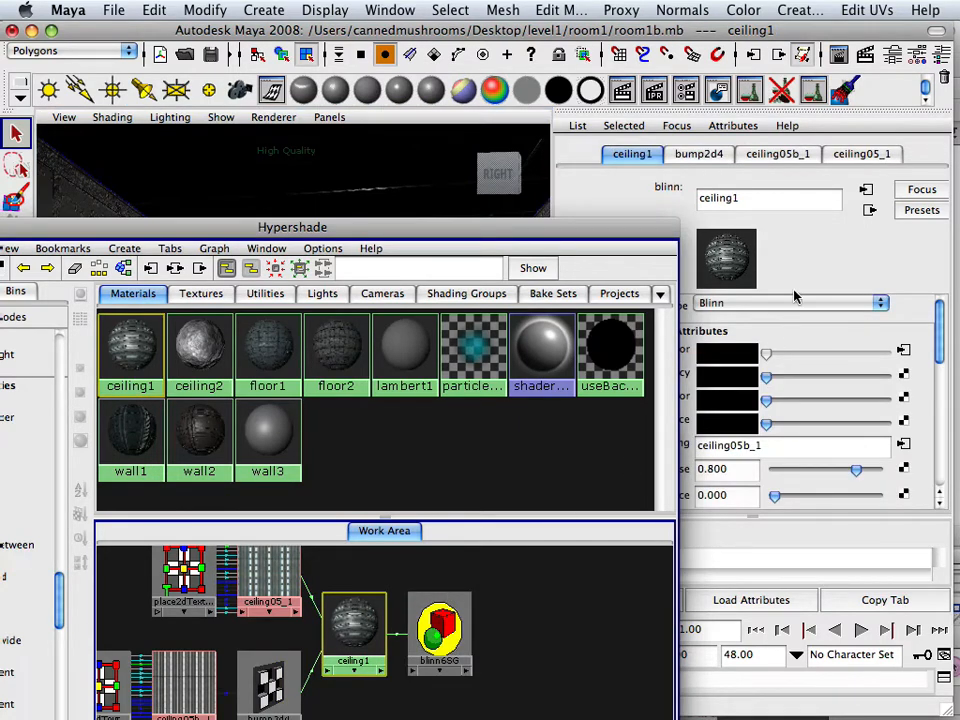
click(795, 300)
click(795, 332)
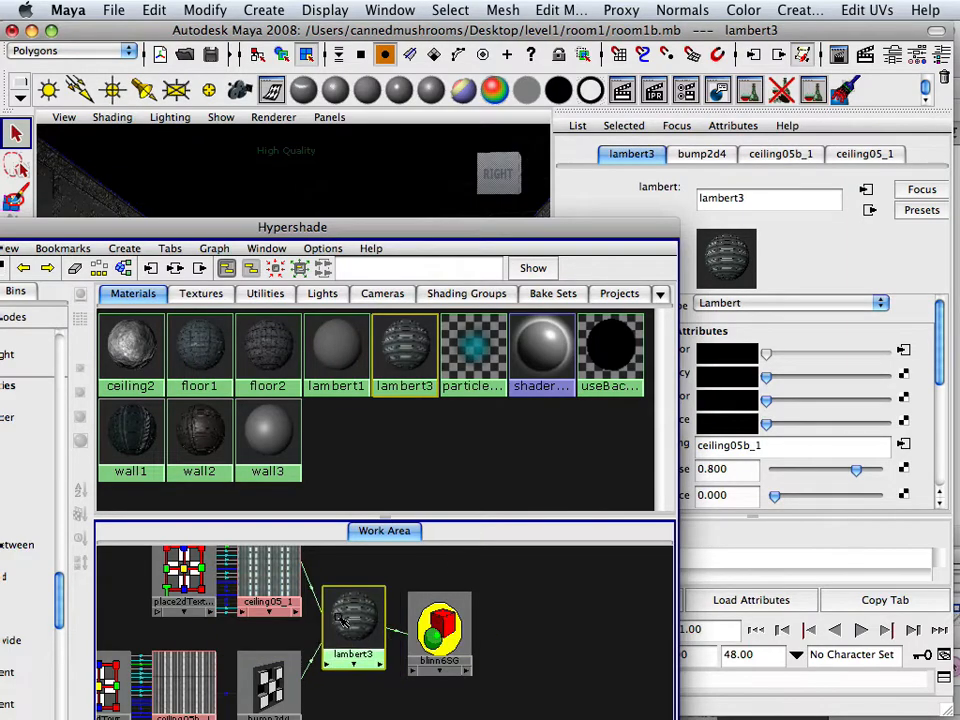
Graph the input and output connections of the wall2 material and check its color and bump textures.
drag(305, 230, 211, 37)
click(238, 400)
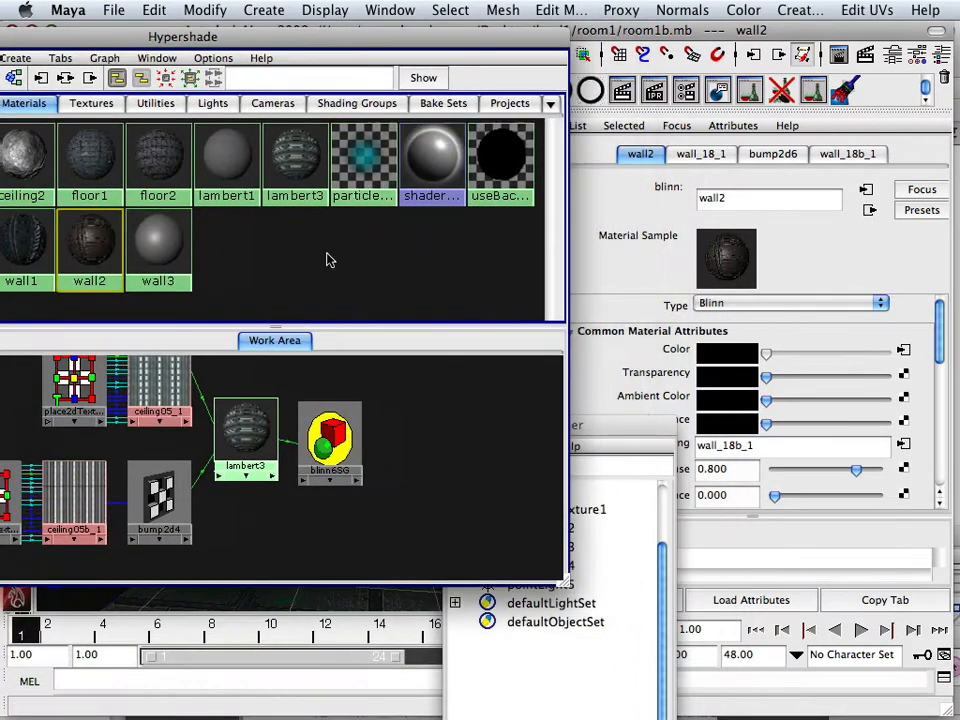
click(66, 79)
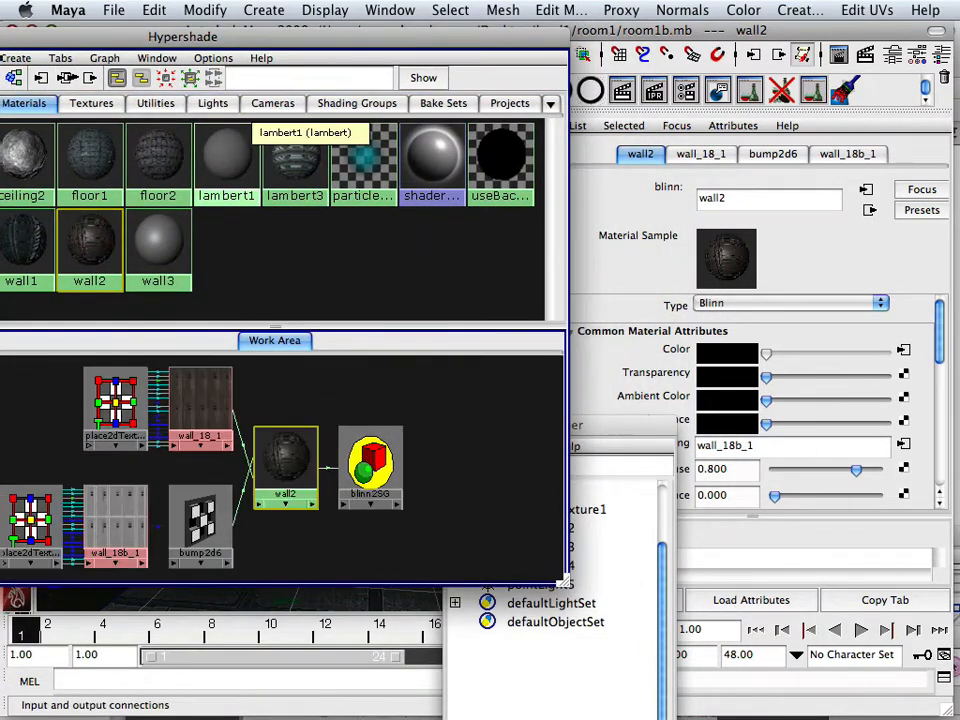
click(200, 405)
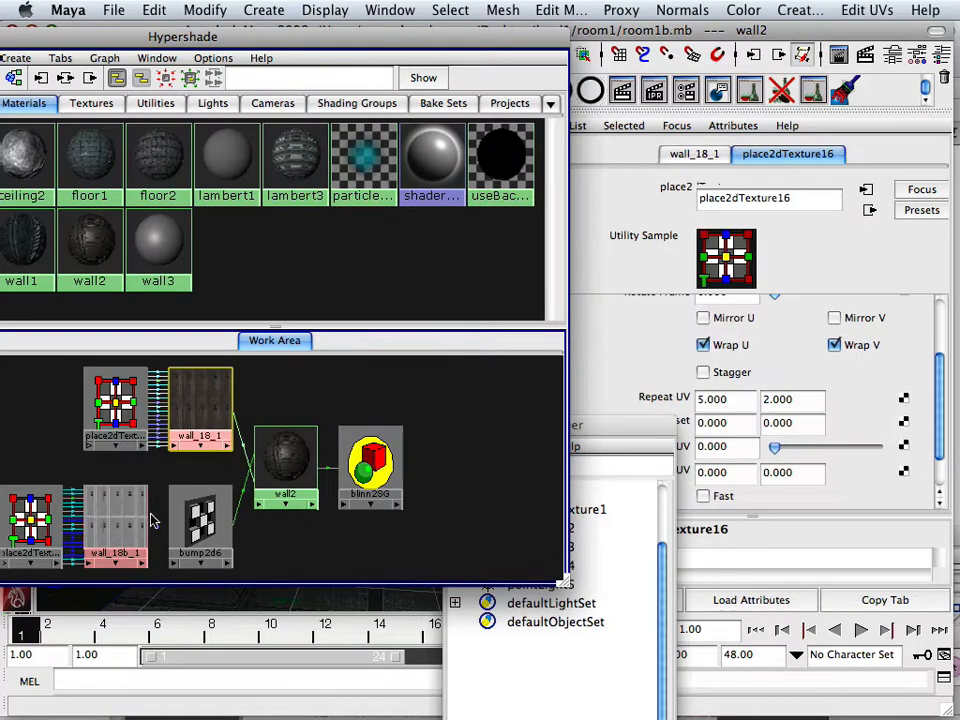
click(103, 566)
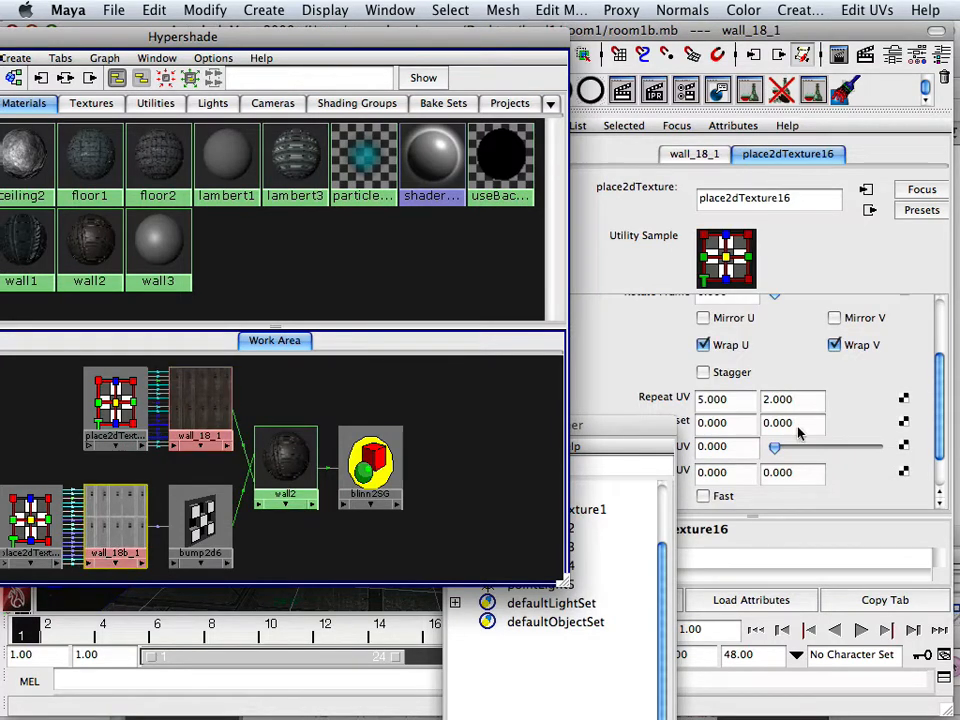
Change the wall2 material's type to Lambert and set the bump depth of bump2d6 to 0.25.
click(280, 450)
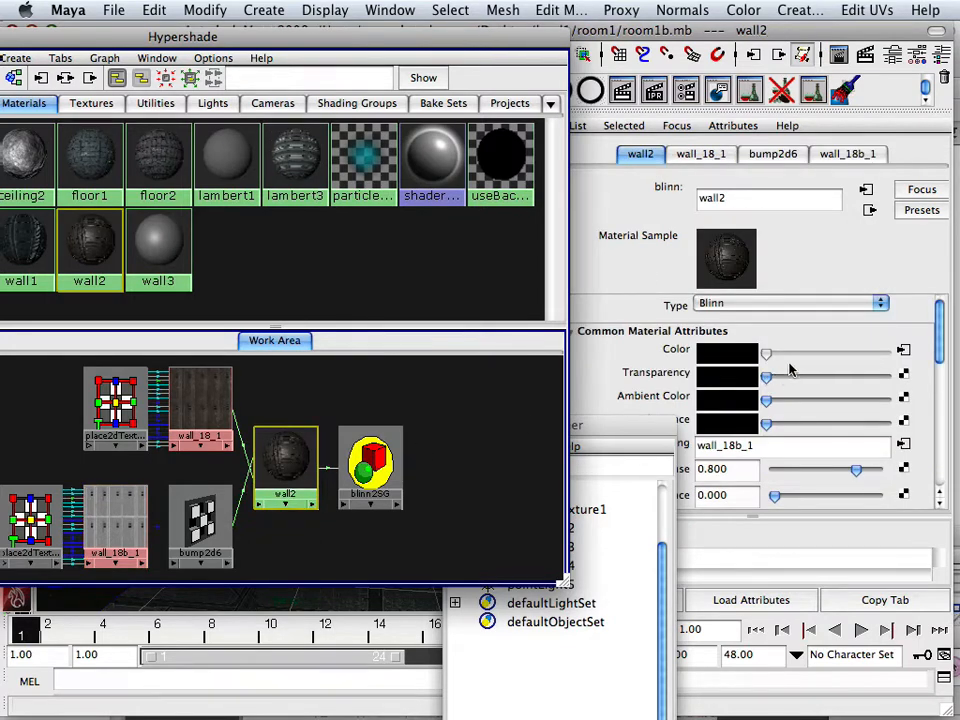
click(846, 303)
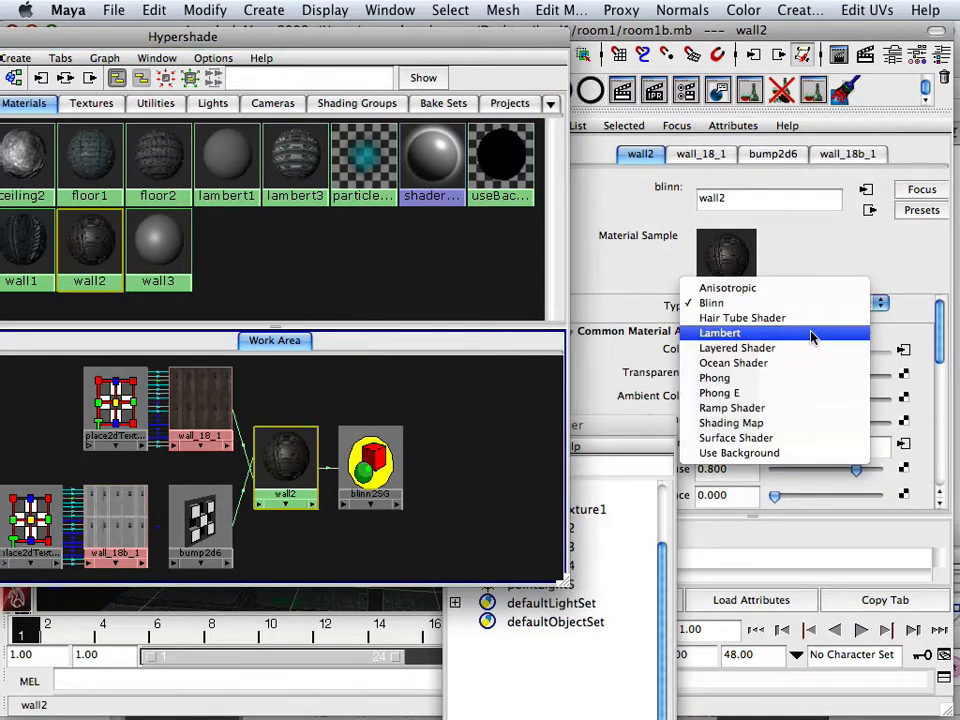
click(816, 334)
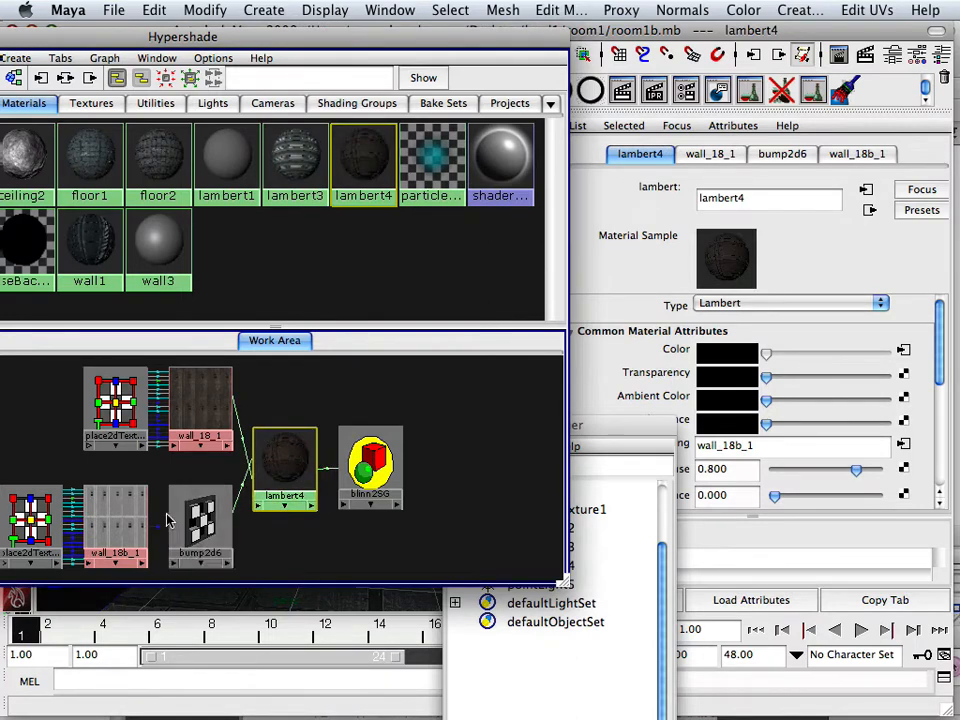
click(200, 520)
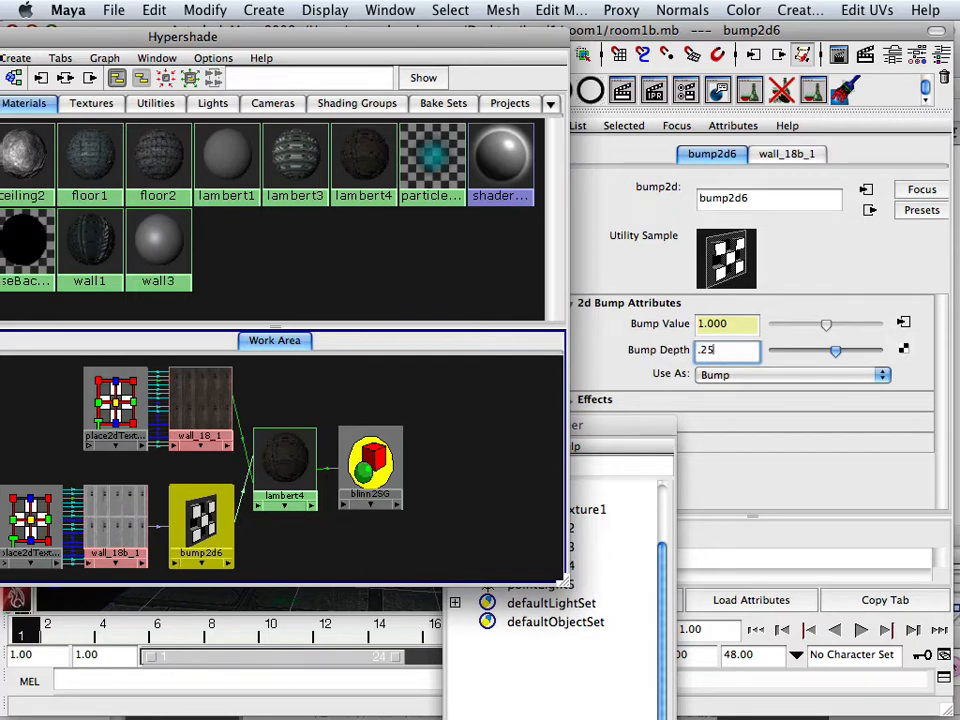
Graph the floor1 and floor2 materials in turn and check the bump depth of each one's bump node.
click(107, 151)
click(66, 78)
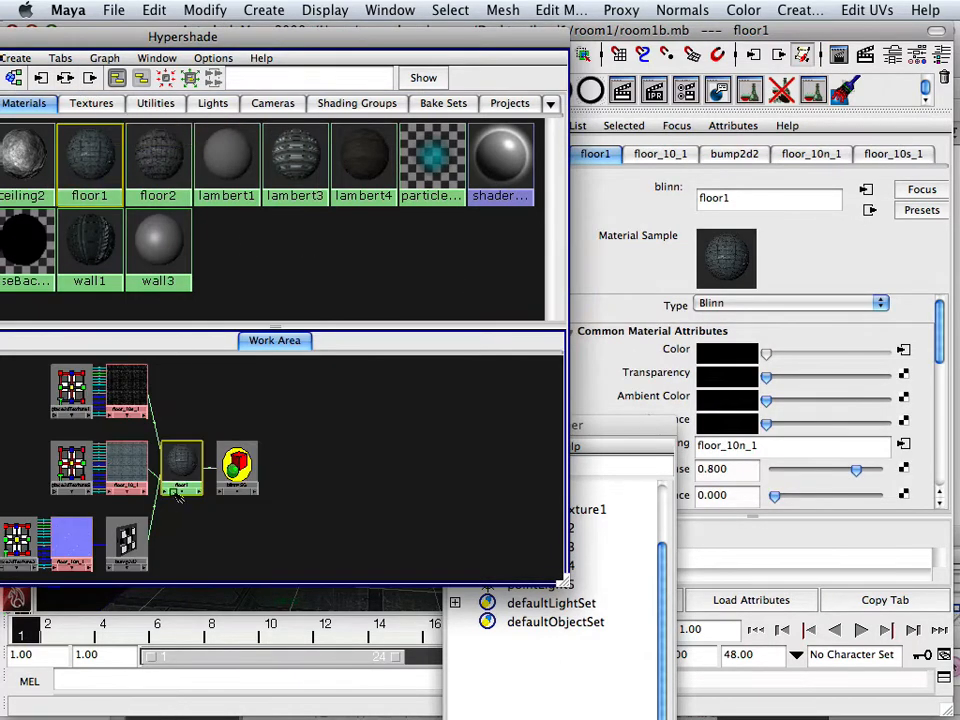
click(120, 545)
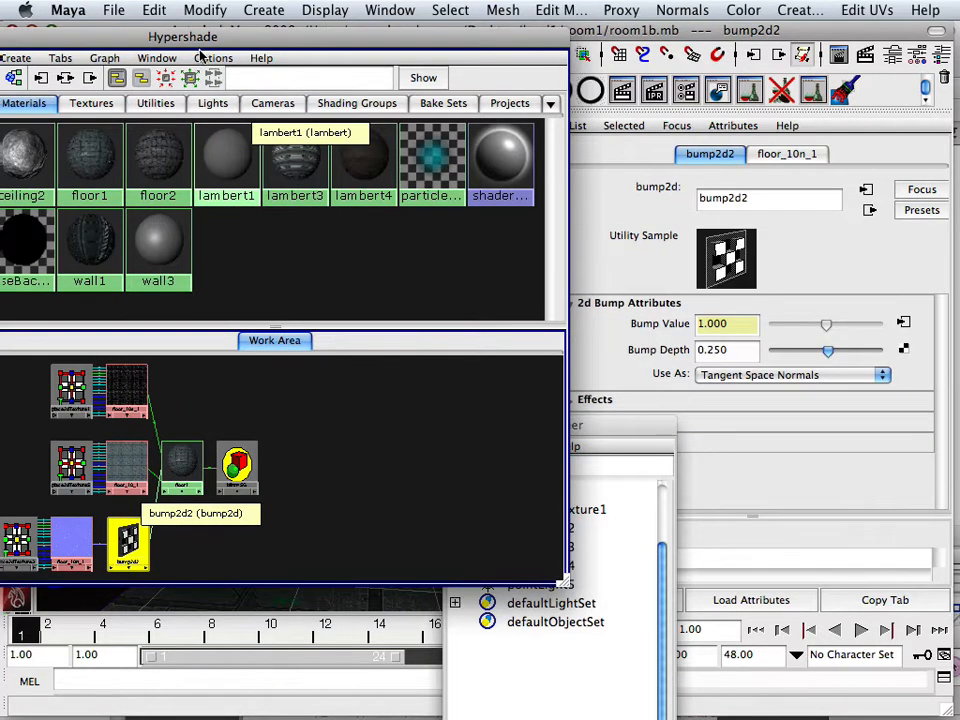
drag(160, 44, 244, 55)
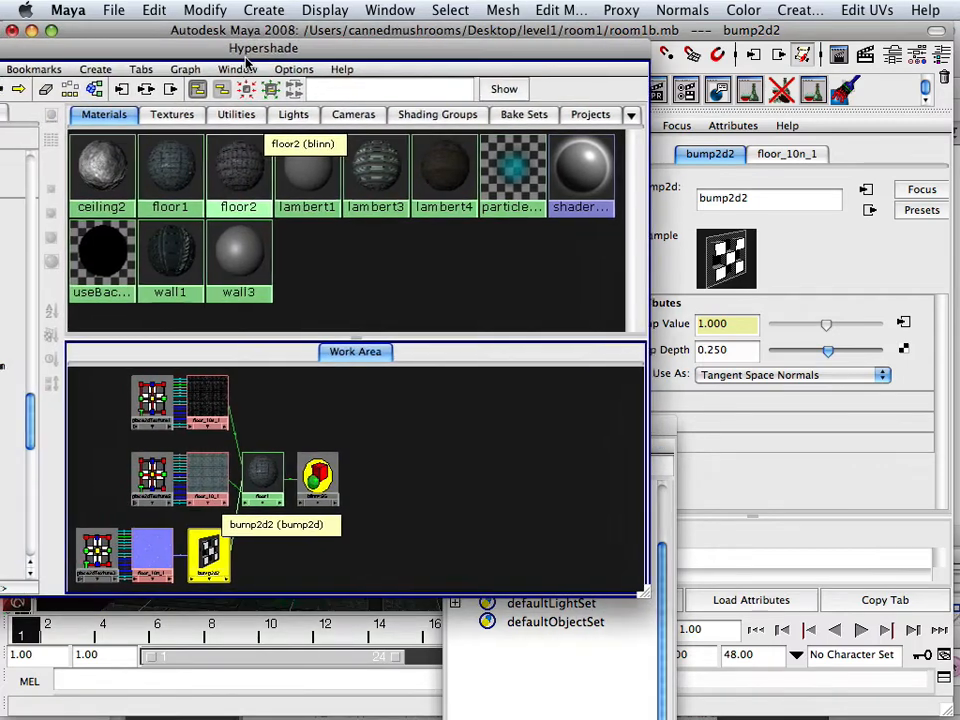
click(242, 175)
click(149, 89)
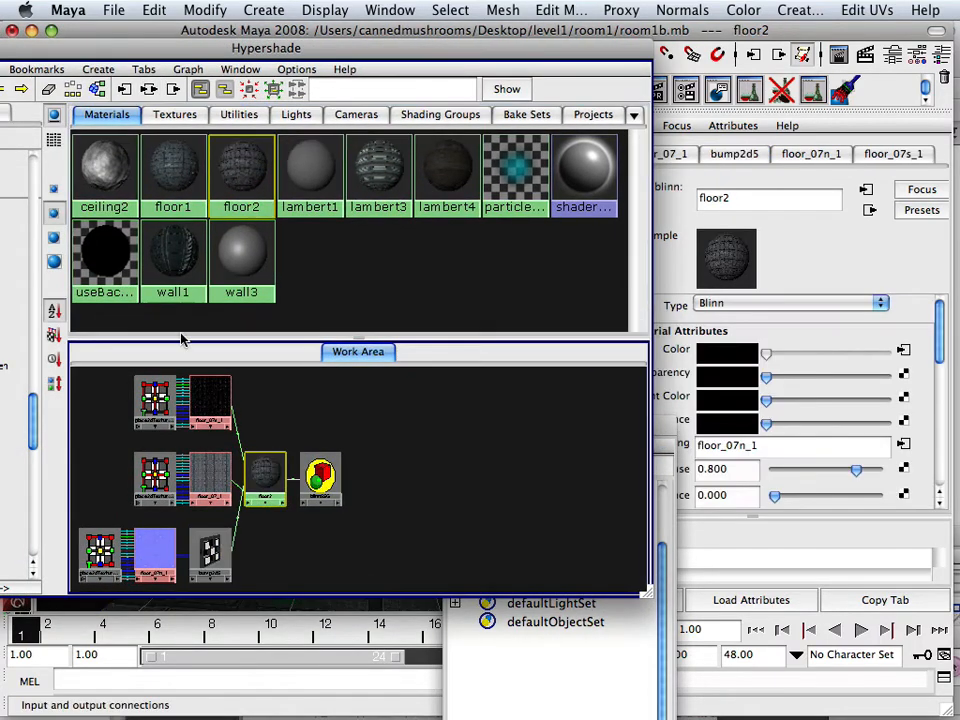
click(210, 565)
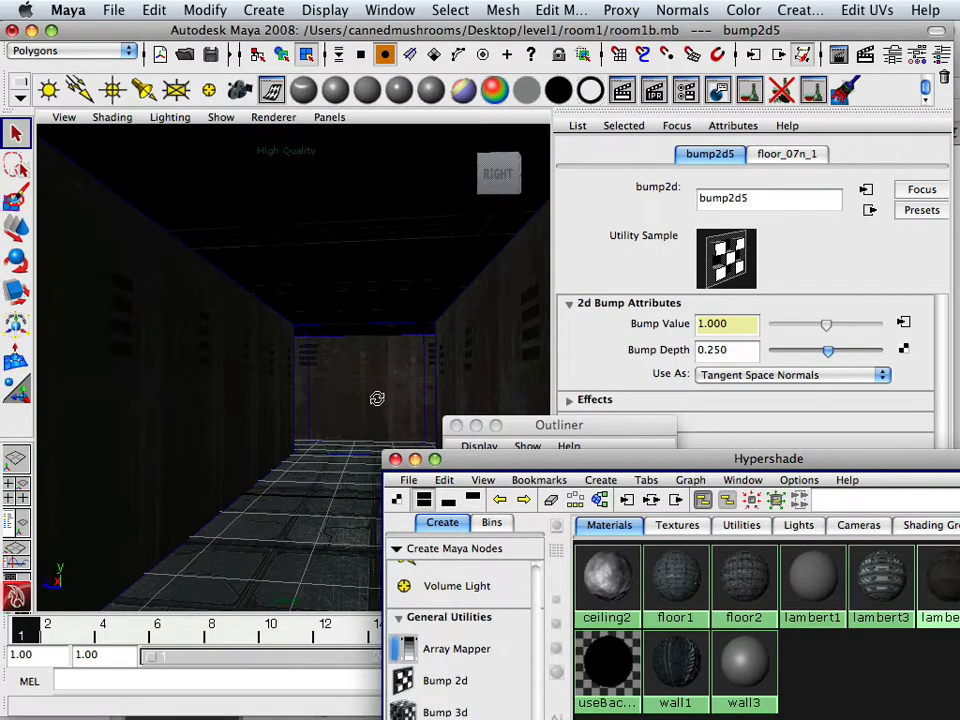
Select pointLight4 in the Outliner and move it down from above the level into the corridor.
alt+drag(377, 398, 290, 416)
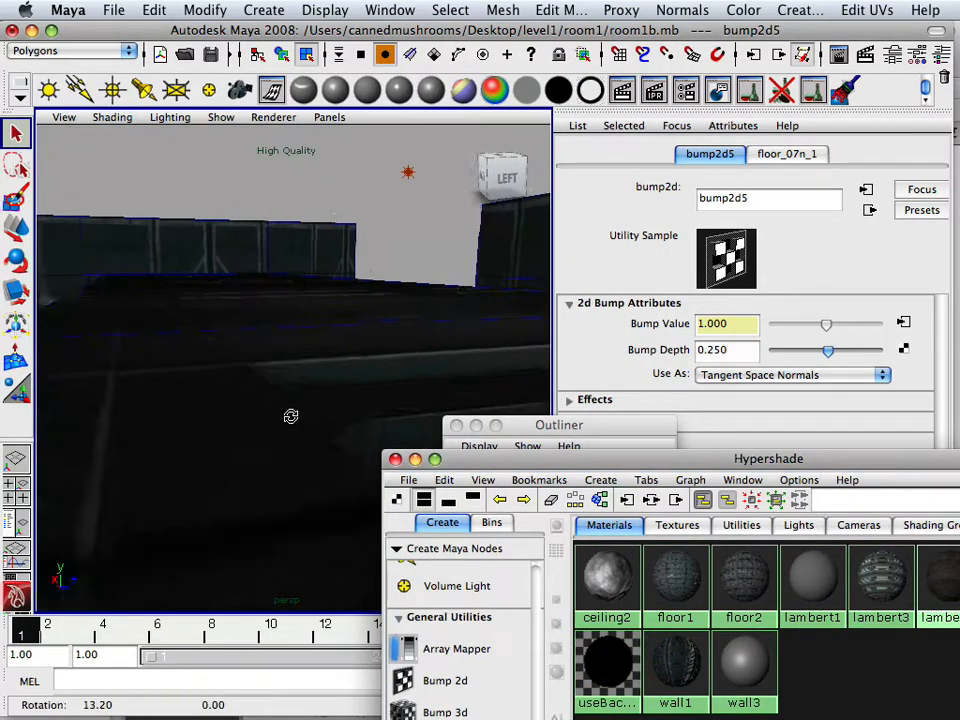
alt+right_drag(290, 416, 294, 330)
alt+drag(294, 330, 320, 284)
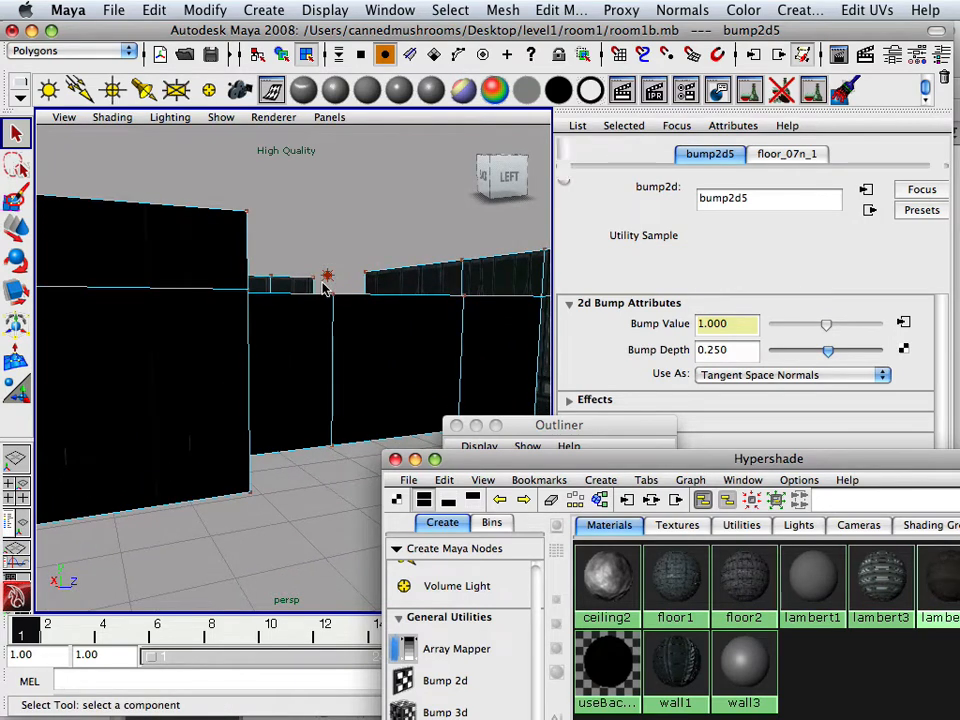
right_click(324, 281)
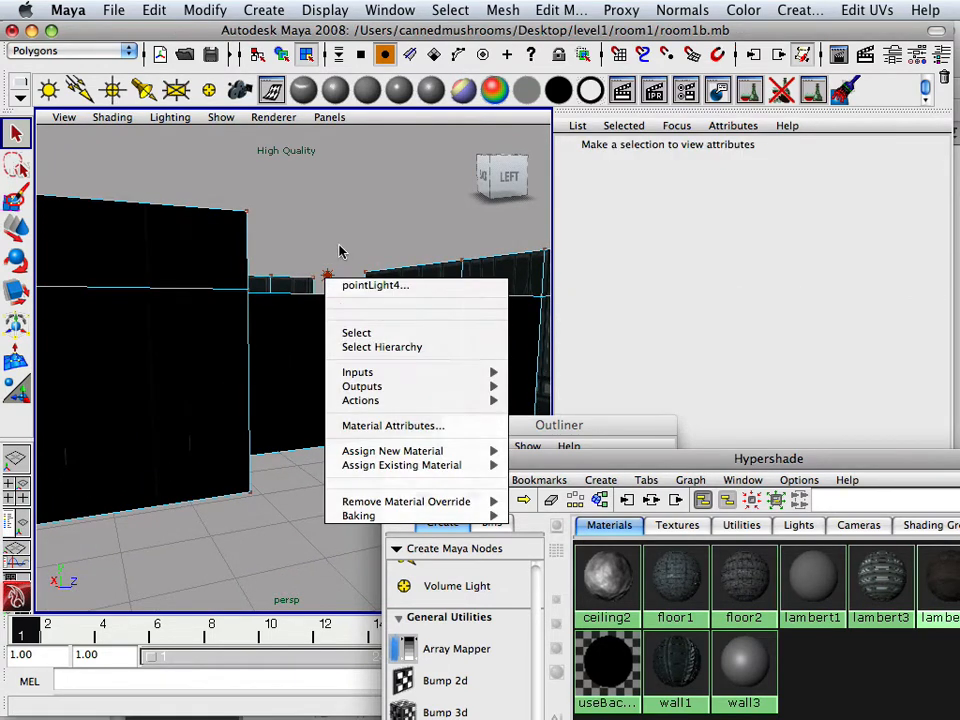
click(339, 251)
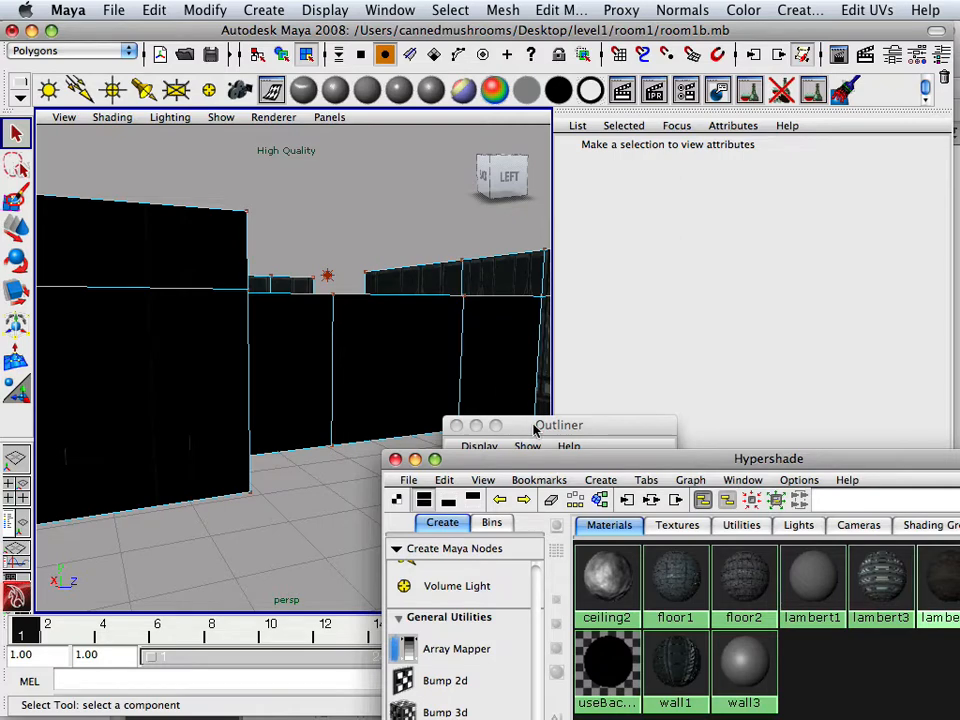
drag(535, 427, 550, 172)
click(558, 312)
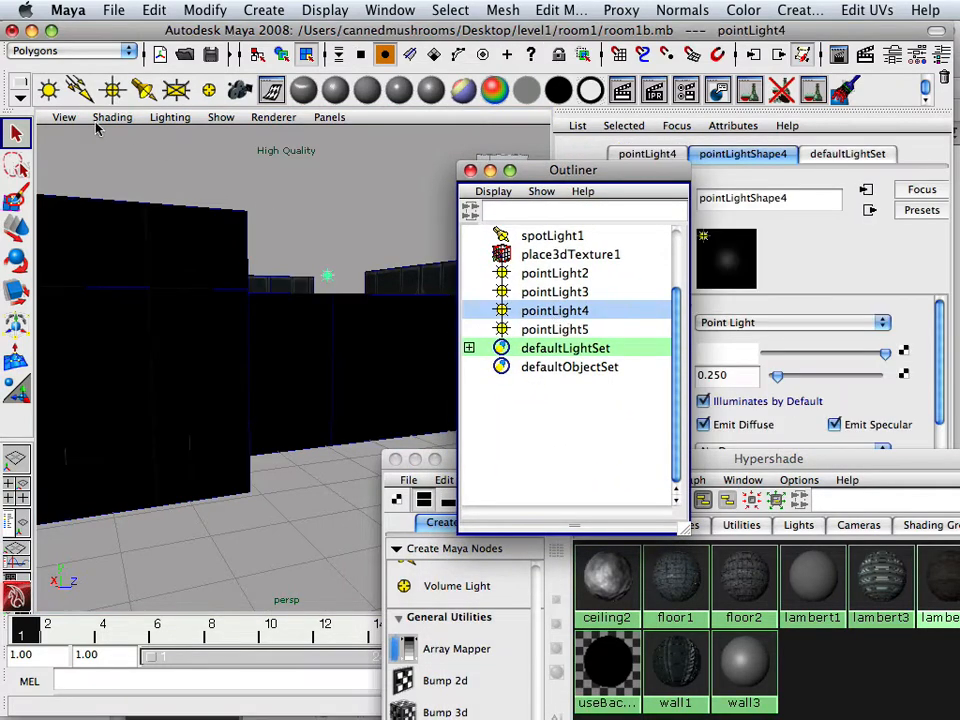
click(15, 226)
drag(329, 207, 332, 283)
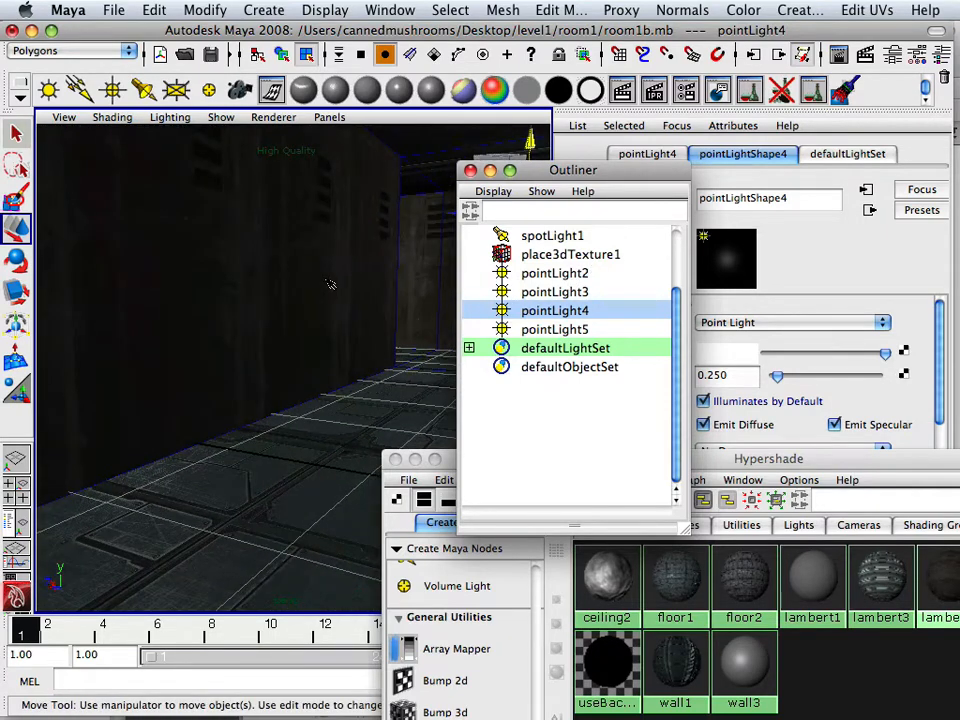
Examine how the lowered point light illuminates the corridor, its floor and the adjoining room's walls.
alt+right_drag(332, 283, 161, 264)
alt+drag(161, 264, 289, 311)
alt+right_drag(289, 311, 147, 276)
alt+middle_drag(147, 276, 259, 321)
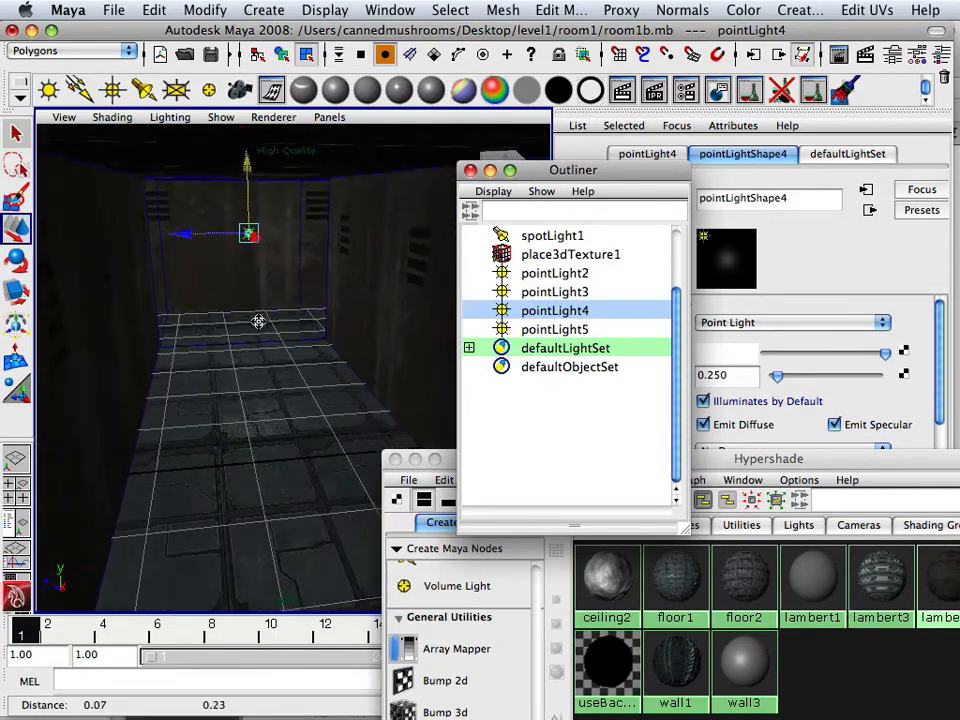
alt+drag(259, 321, 305, 312)
alt+right_drag(305, 312, 59, 283)
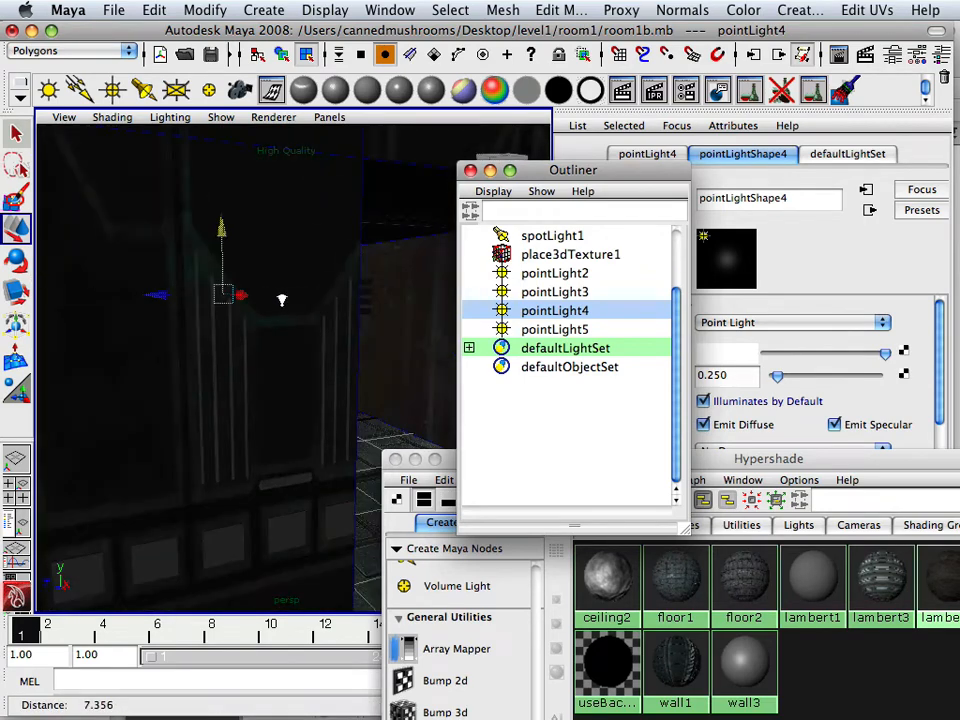
alt+right_drag(249, 303, 118, 281)
alt+drag(118, 281, 338, 300)
alt+drag(265, 292, 353, 340)
Close the Outliner and Hypershade windows.
drag(546, 179, 616, 261)
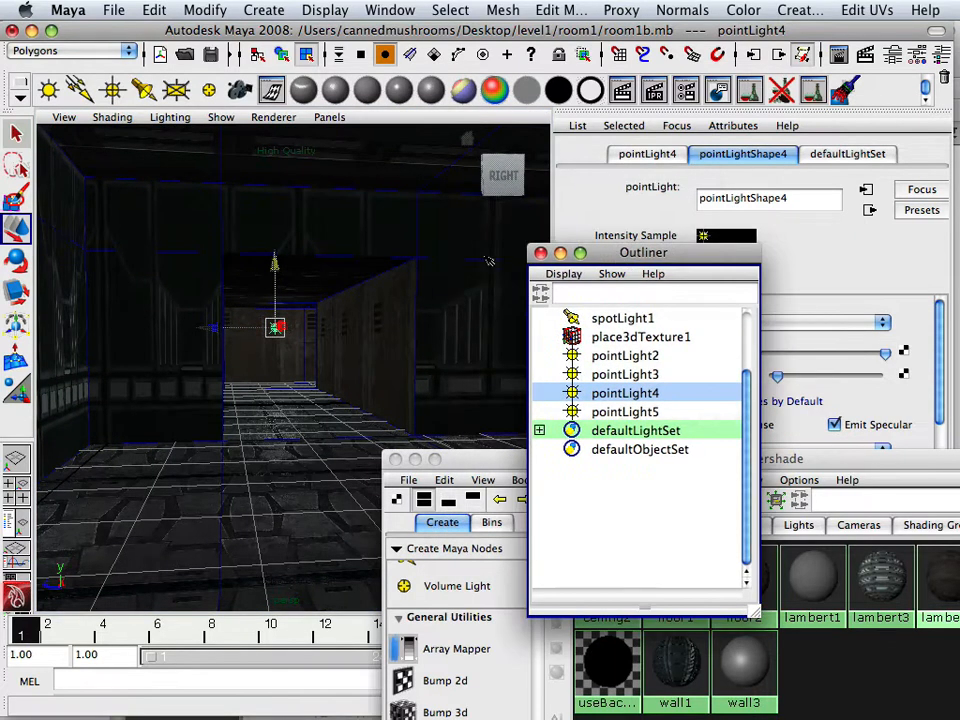
click(540, 253)
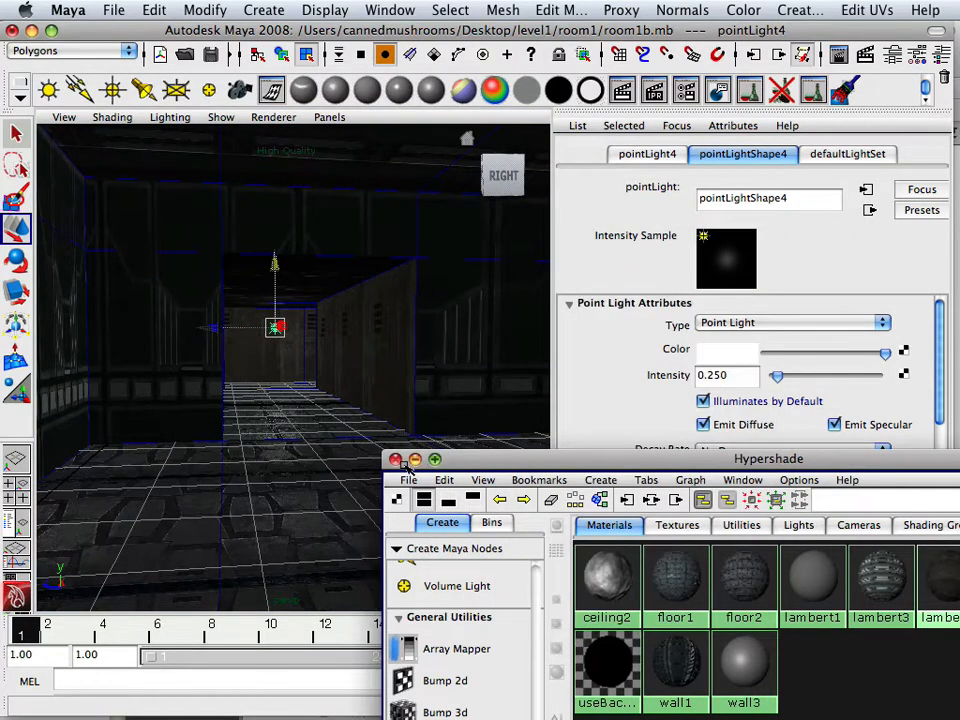
click(396, 459)
Check the lighting on the walls, floor and ceiling from inside the corridor and the room beyond it.
mouse_move(400, 383)
alt+mouse_down()
mouse_move(369, 399)
mouse_move(386, 390)
alt+mouse_up()
alt+right_drag(287, 369, 425, 410)
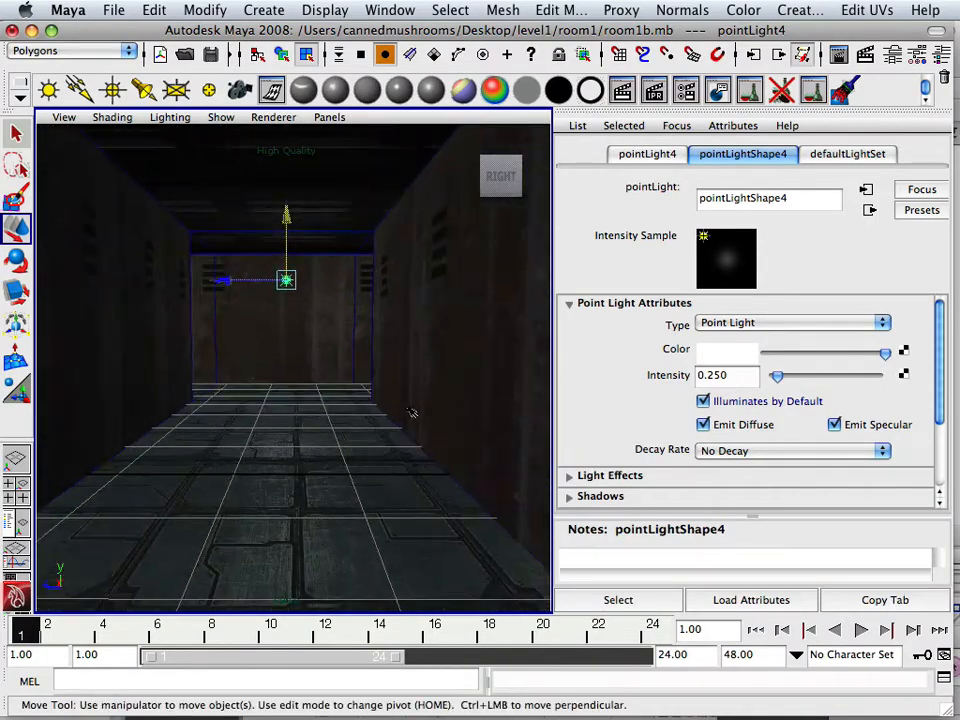
alt+middle_drag(395, 400, 396, 322)
alt+drag(393, 320, 374, 352)
alt+right_drag(374, 352, 195, 348)
alt+right_drag(311, 334, 201, 332)
alt+drag(199, 332, 230, 300)
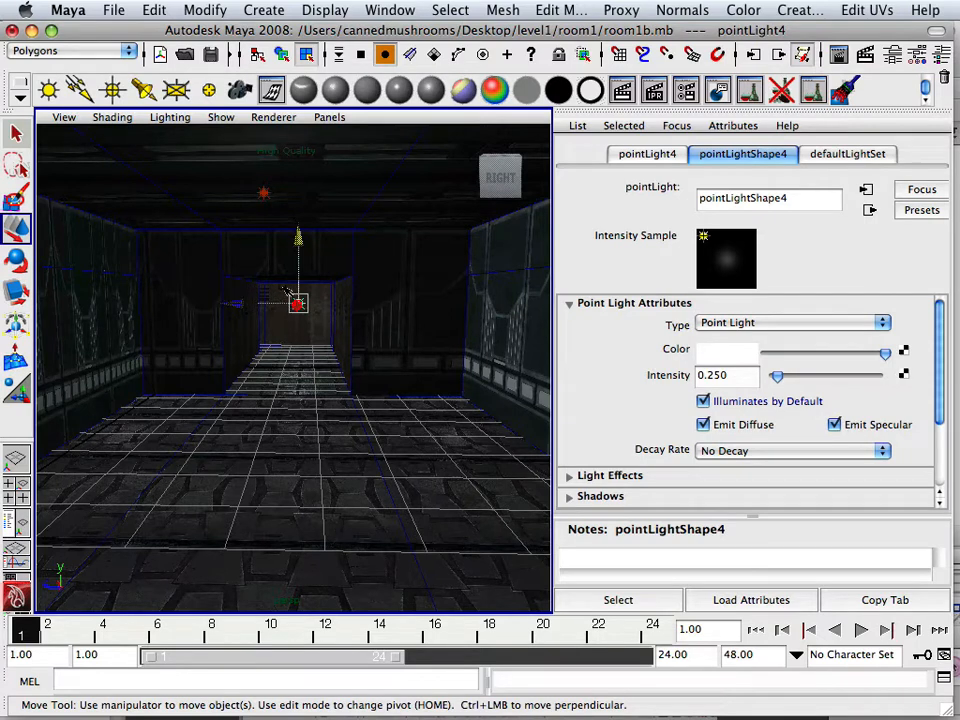
mouse_move(320, 317)
alt+mouse_down()
mouse_move(386, 332)
mouse_move(316, 312)
alt+mouse_up()
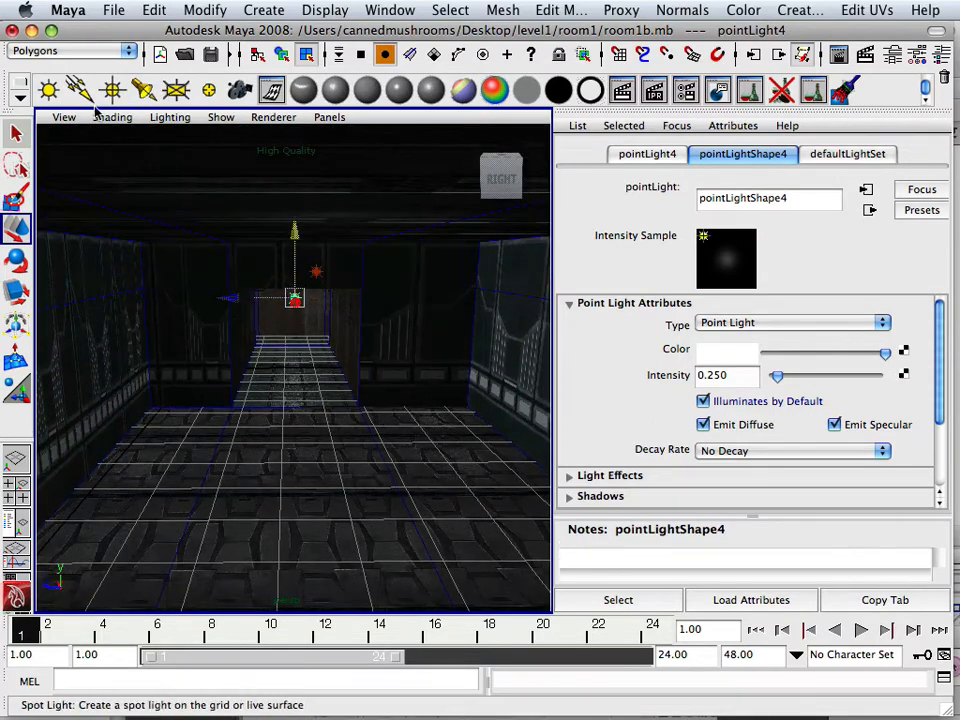
Create a polygon cube and place it on the room's floor beside the corridor entrance.
click(19, 94)
click(46, 138)
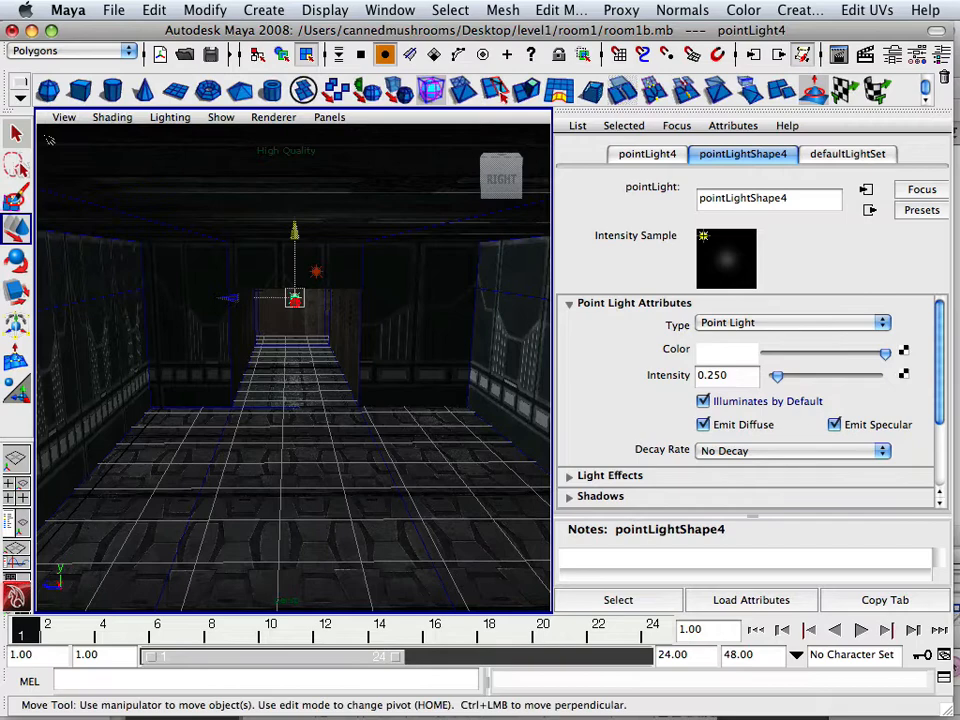
click(79, 92)
alt+drag(238, 358, 54, 390)
drag(204, 326, 238, 328)
alt+middle_drag(222, 378, 214, 272)
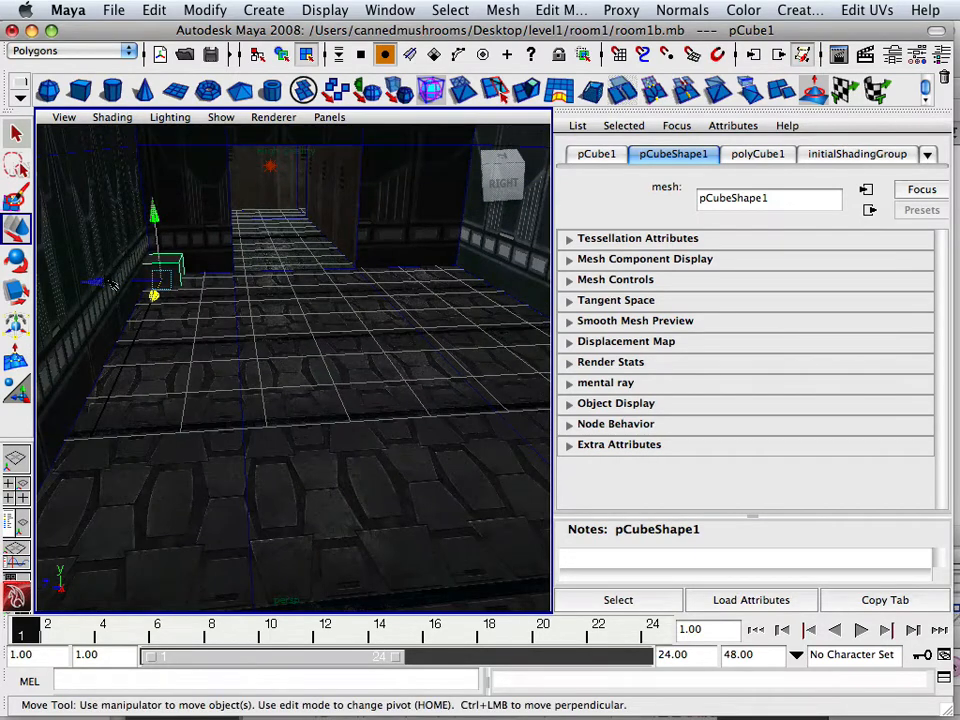
drag(110, 284, 131, 283)
drag(183, 225, 182, 201)
alt+drag(183, 245, 181, 252)
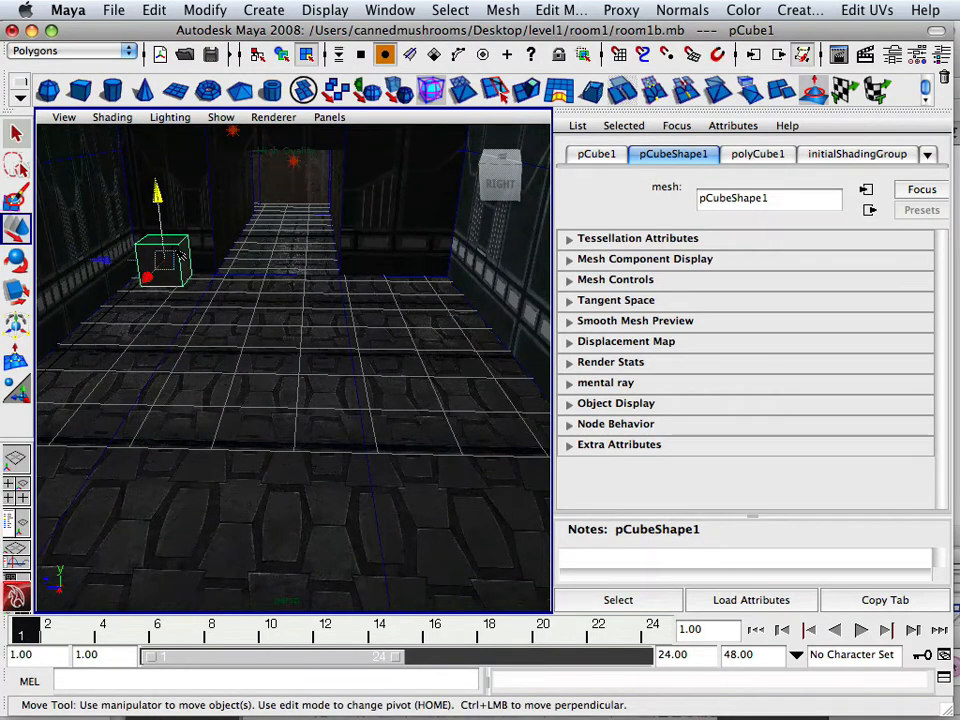
Duplicate the cube and move the copy to another spot on the same room's floor.
key(ctrl+d)
drag(103, 262, 143, 449)
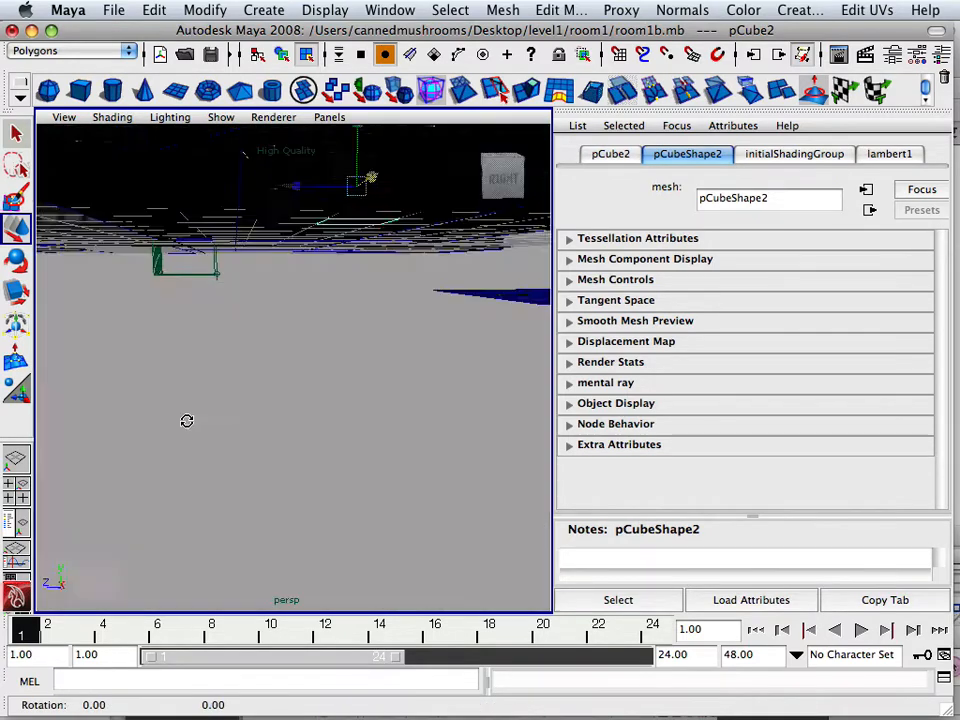
alt+drag(186, 420, 197, 422)
drag(148, 447, 186, 420)
alt+middle_drag(314, 361, 231, 461)
scroll(190, 423, up, 4)
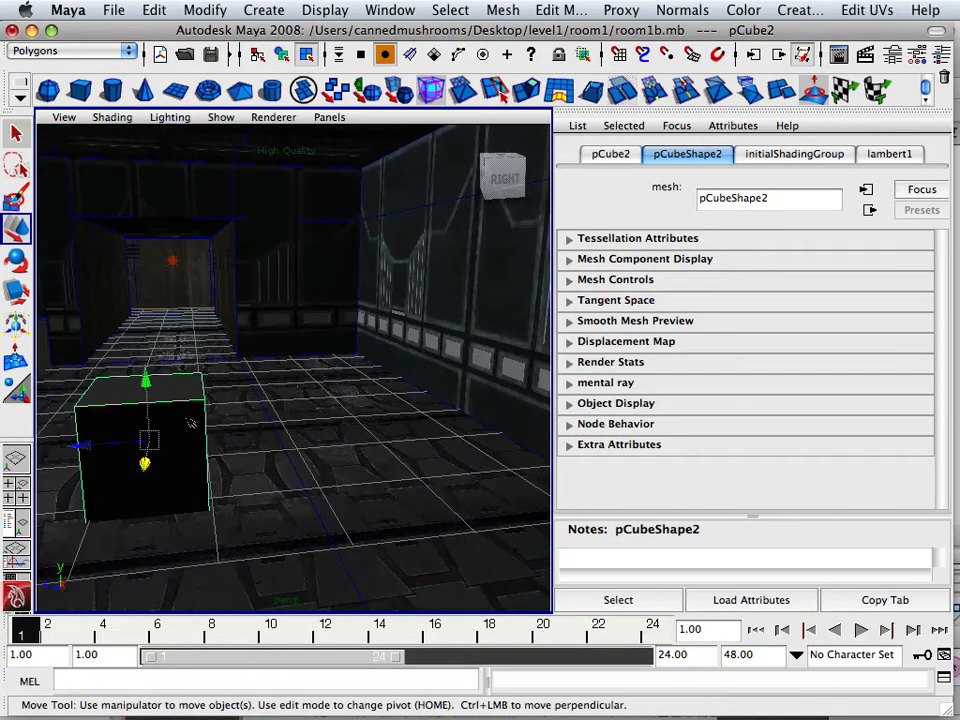
drag(148, 382, 173, 378)
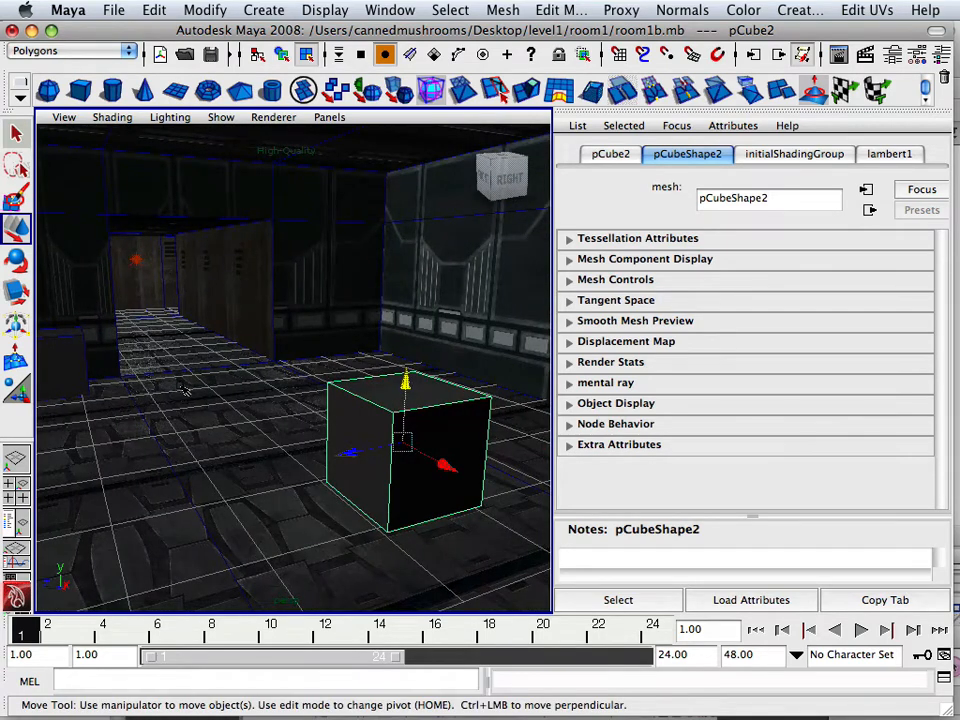
Duplicate the second cube and move the copy onto the metal-panelled floor of another room.
key(ctrl+d)
drag(402, 440, 183, 518)
alt+middle_drag(183, 518, 380, 400)
alt+drag(380, 400, 371, 428)
drag(443, 455, 289, 274)
alt+drag(223, 280, 369, 276)
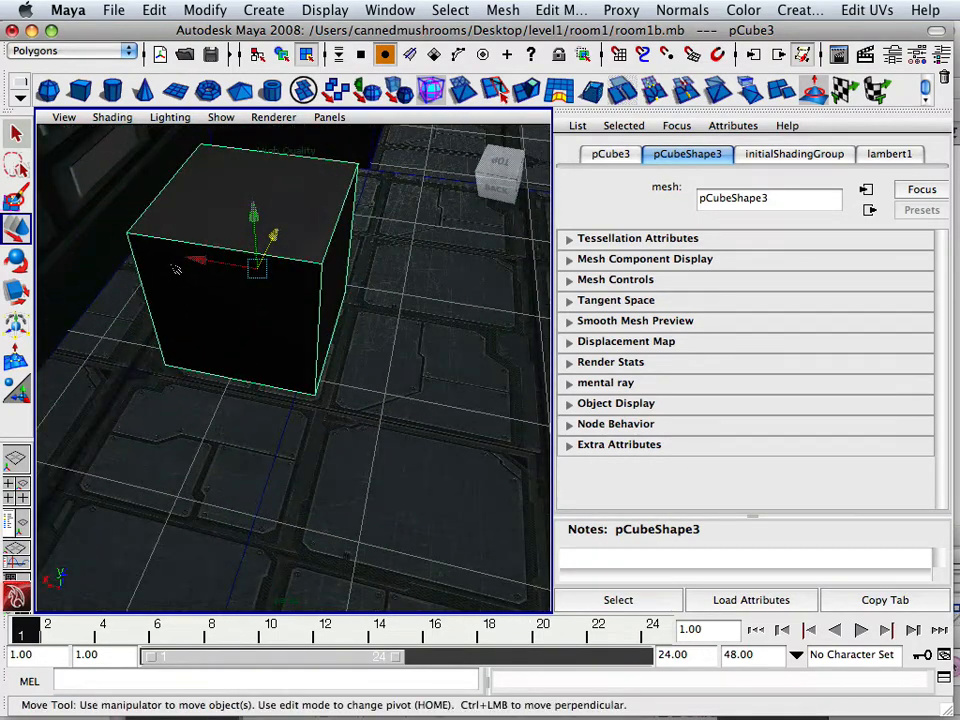
drag(199, 263, 212, 347)
Examine the third cube's placement in its room and the layout of the neighbouring rooms.
alt+right_drag(212, 347, 183, 392)
alt+drag(183, 392, 295, 408)
scroll(190, 390, up, 5)
scroll(295, 408, down, 5)
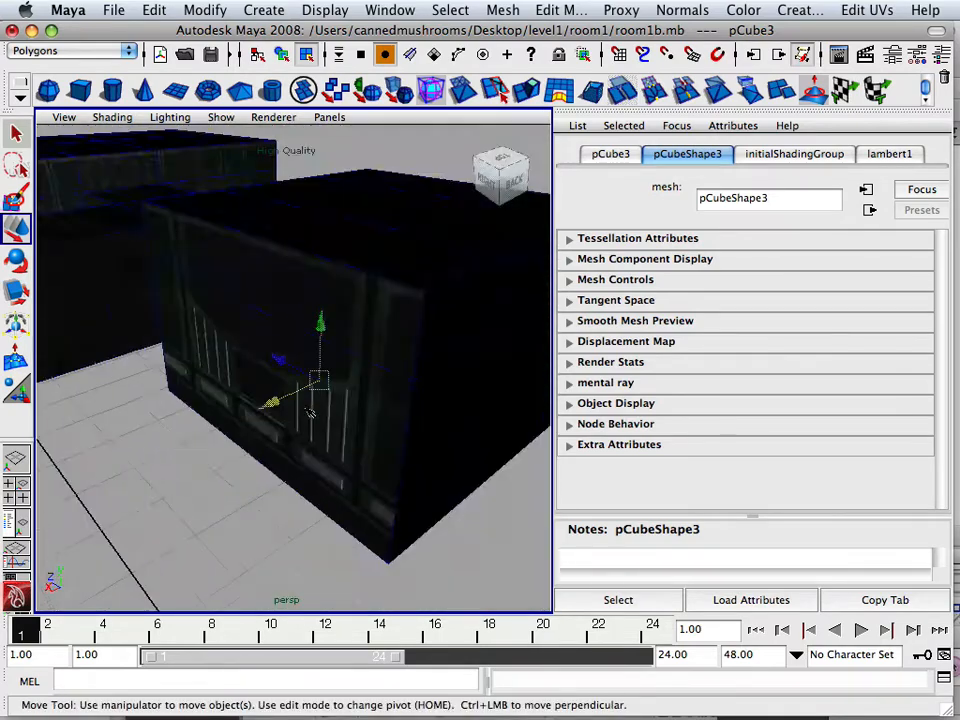
scroll(295, 408, up, 7)
alt+drag(241, 390, 259, 394)
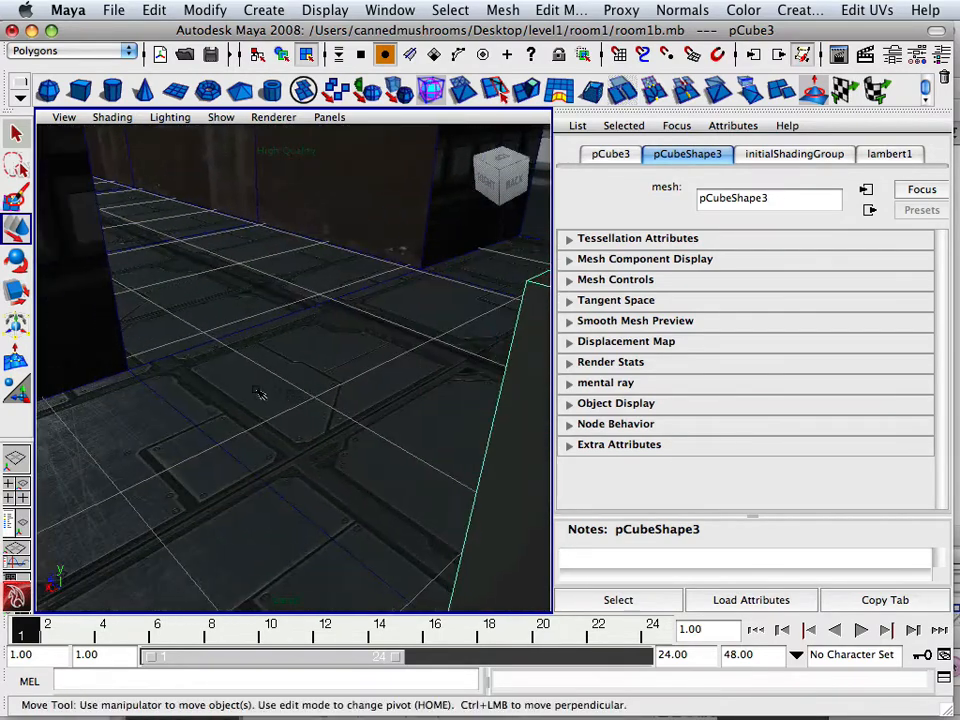
alt+right_drag(259, 394, 32, 334)
alt+drag(32, 334, 126, 290)
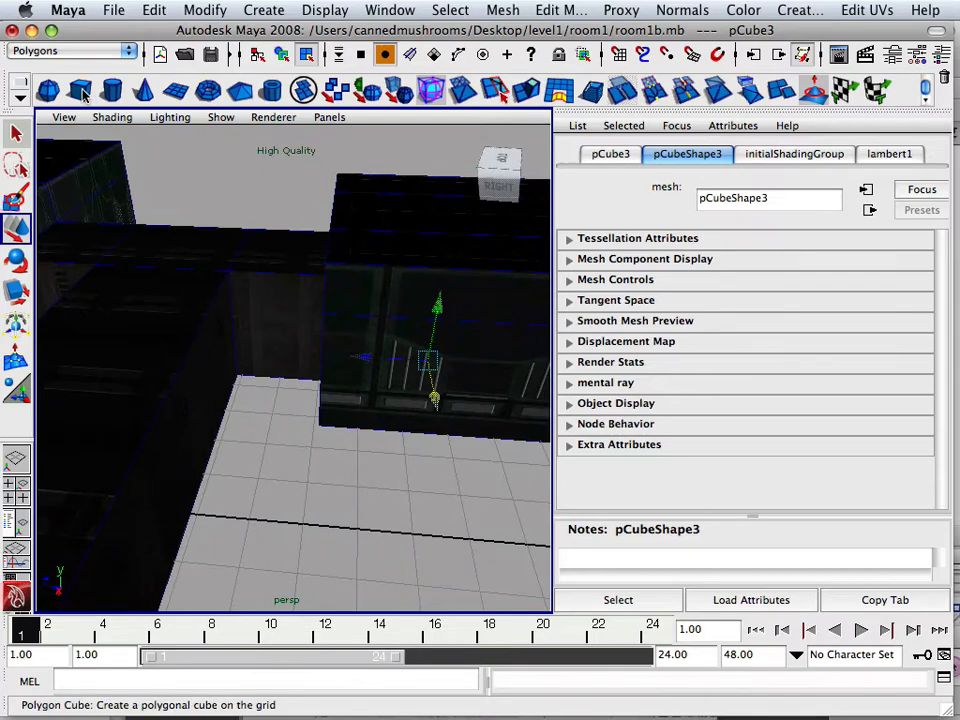
alt+drag(360, 330, 280, 360)
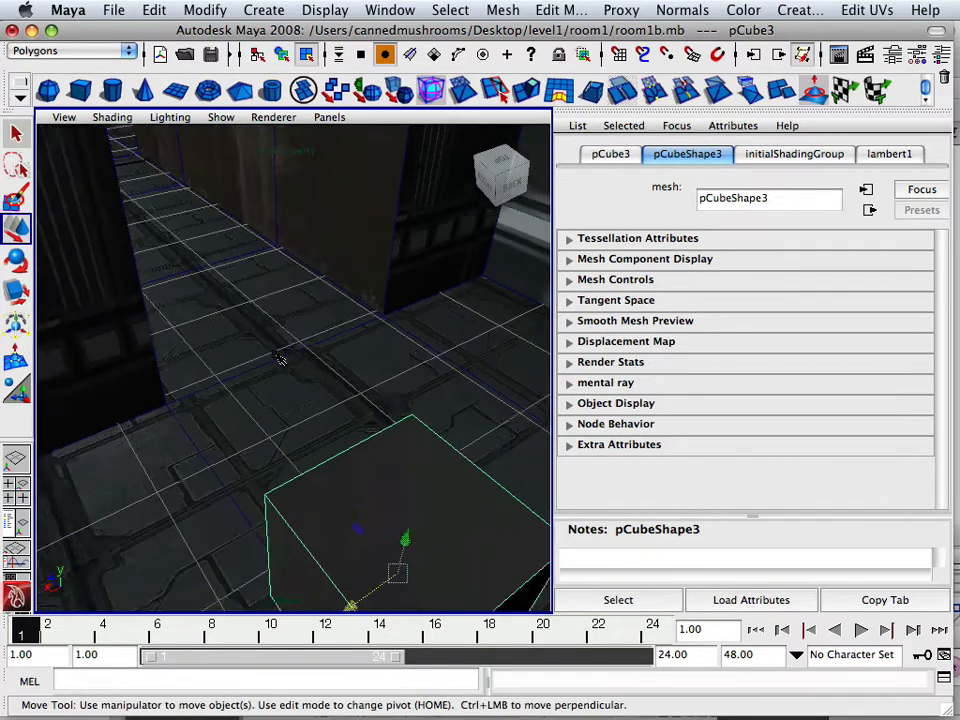
scroll(280, 358, down, 3)
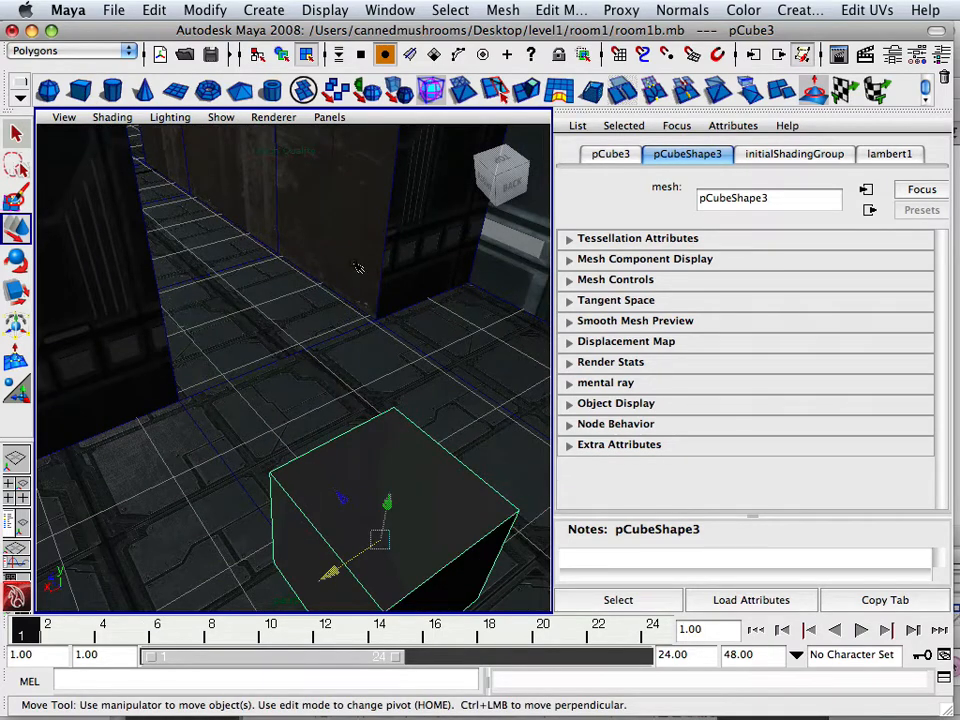
Duplicate the third cube and move the copy right beside it.
key(ctrl+d)
drag(348, 567, 502, 495)
alt+middle_drag(420, 310, 195, 289)
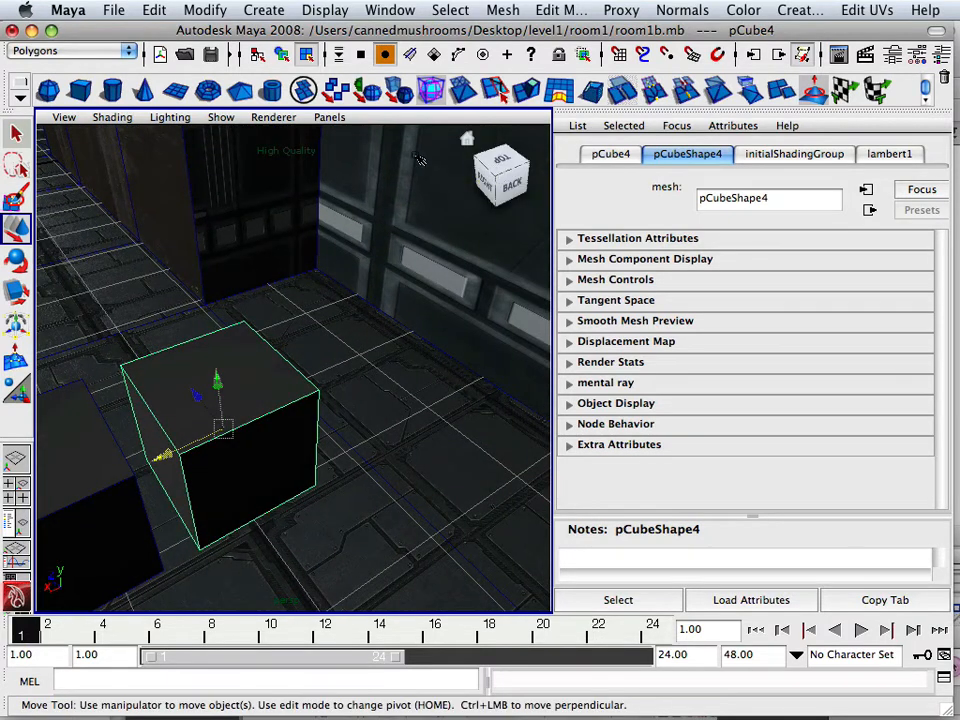
Smooth the fourth cube's mesh twice to turn it into a rounded sphere.
click(502, 10)
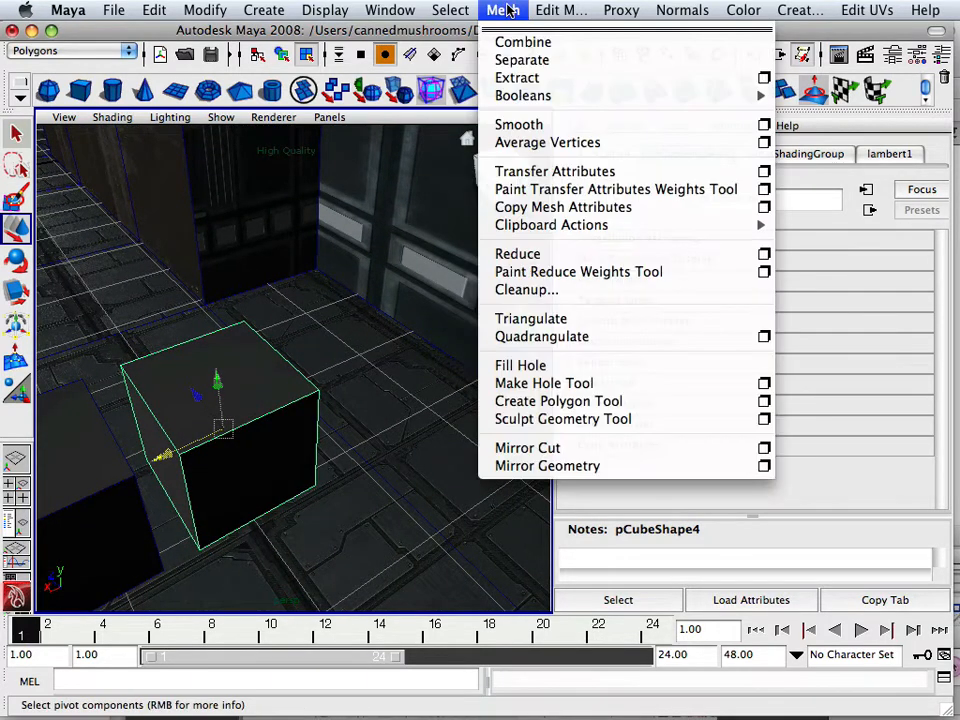
click(536, 126)
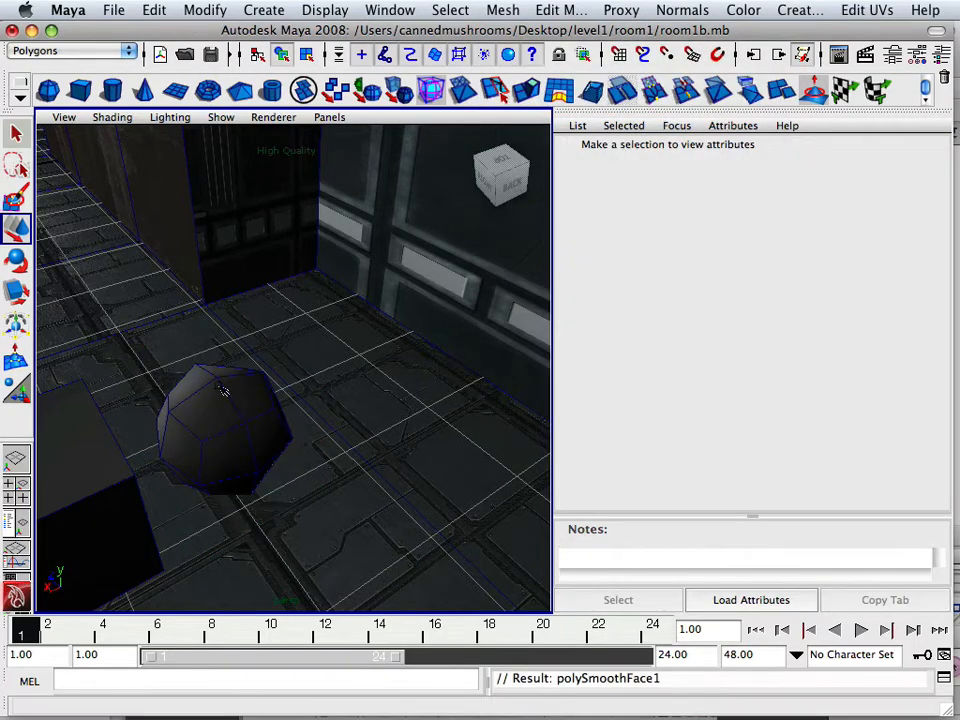
click(210, 410)
key(g)
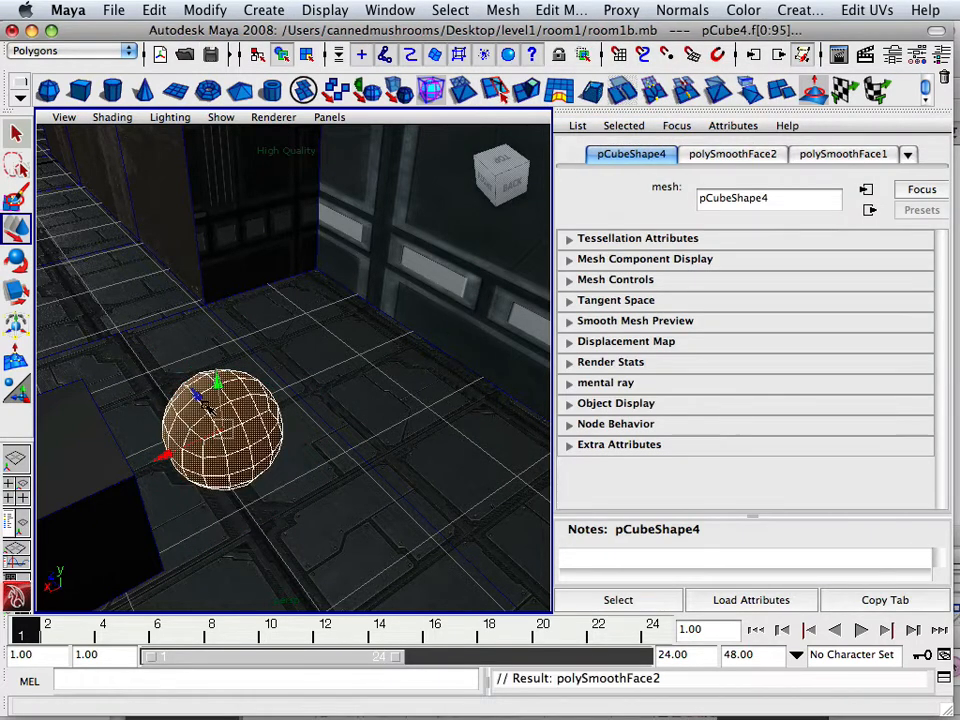
click(210, 409)
Duplicate the smoothed sphere and move the copy past the corridor into the large room.
alt+drag(212, 408, 318, 395)
alt+right_drag(318, 395, 193, 400)
alt+drag(193, 400, 119, 388)
alt+middle_drag(125, 386, 500, 370)
alt+right_drag(480, 362, 230, 350)
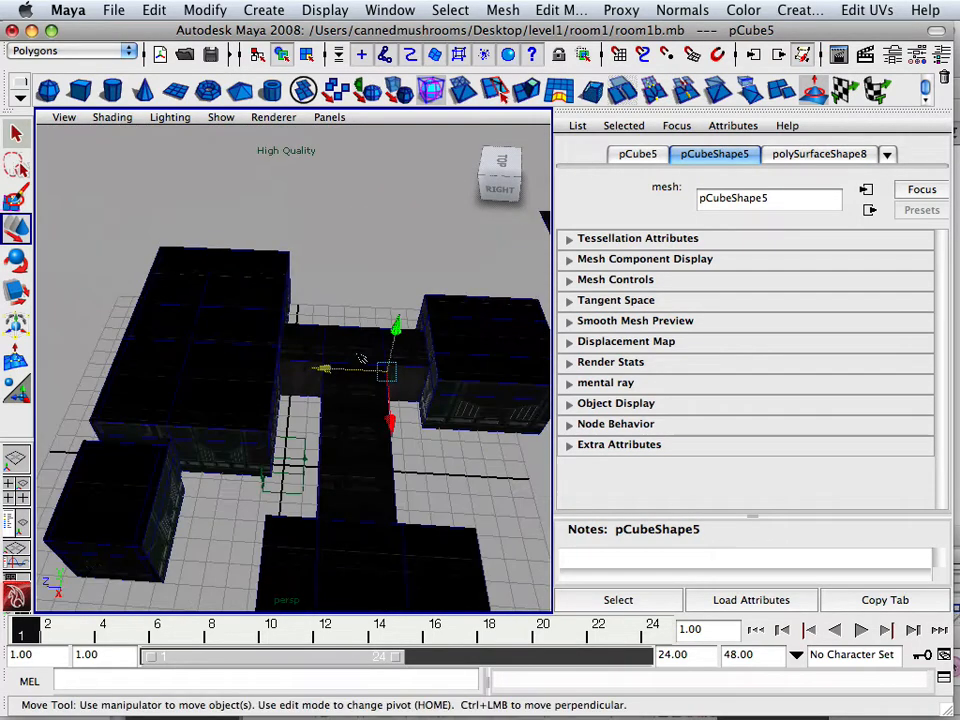
drag(323, 370, 325, 372)
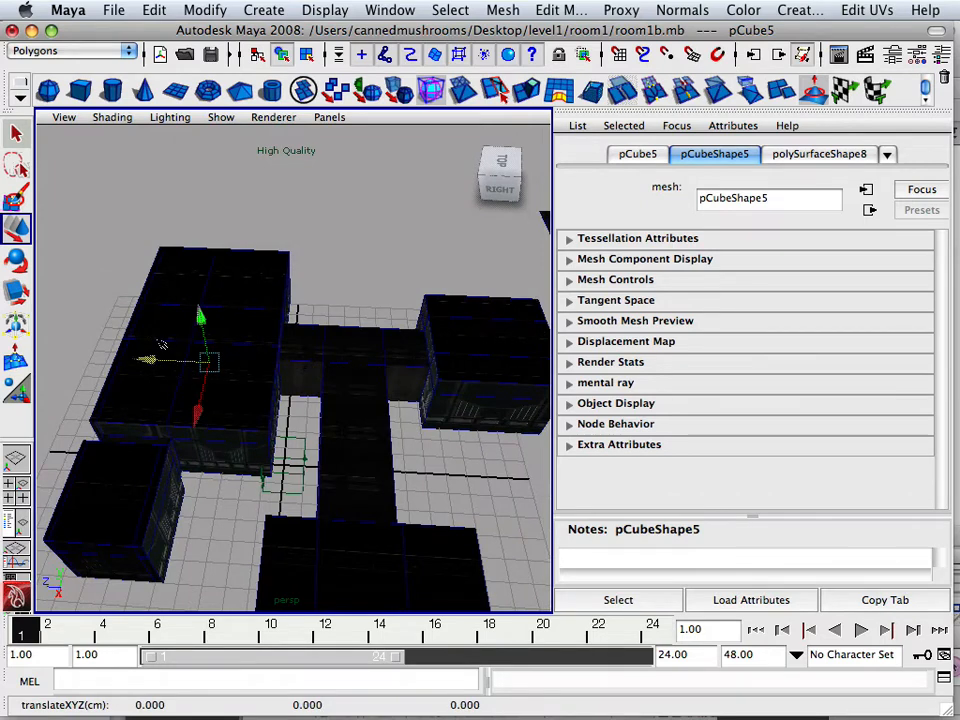
Duplicate the sphere again and move the copy towards the small room next to the large one.
key(ctrl+d)
drag(205, 413, 183, 495)
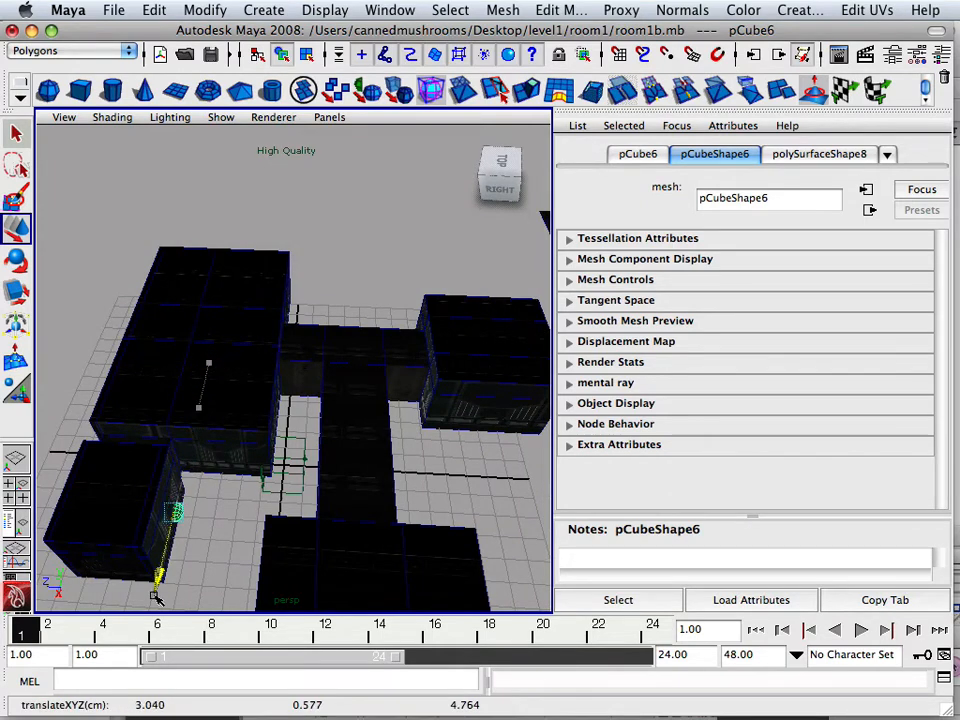
click(116, 507)
click(181, 513)
drag(130, 511, 163, 397)
Open the Outliner and place it over the viewport so the light attributes stay accessible.
scroll(144, 459, up, 5)
alt+middle_drag(163, 397, 199, 506)
alt+right_drag(199, 506, 144, 321)
alt+drag(144, 321, 270, 300)
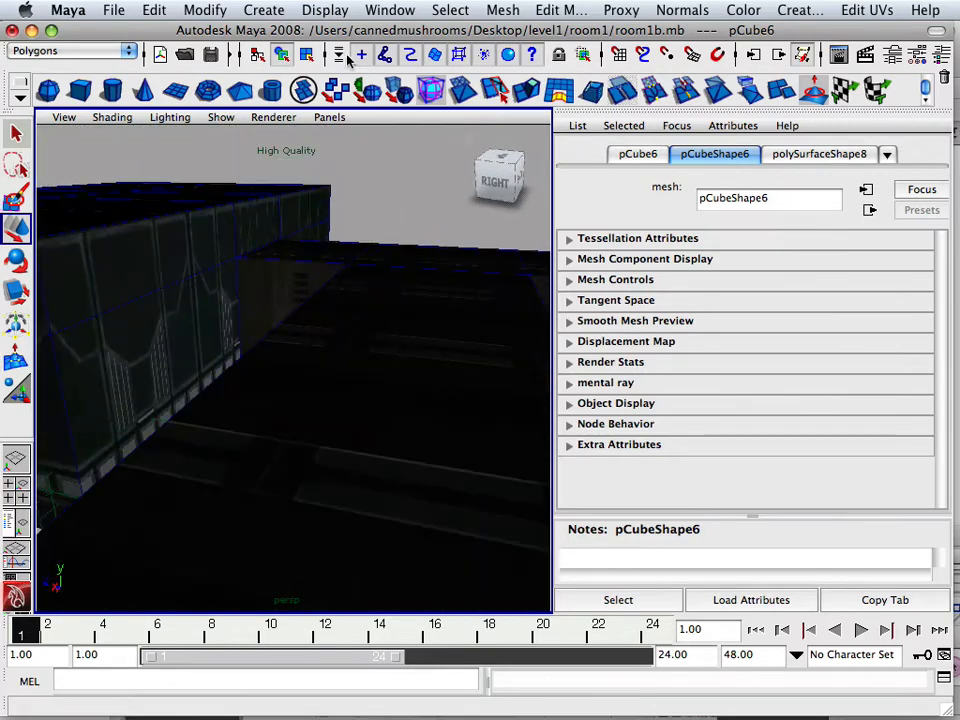
click(325, 10)
mouse_move(390, 10)
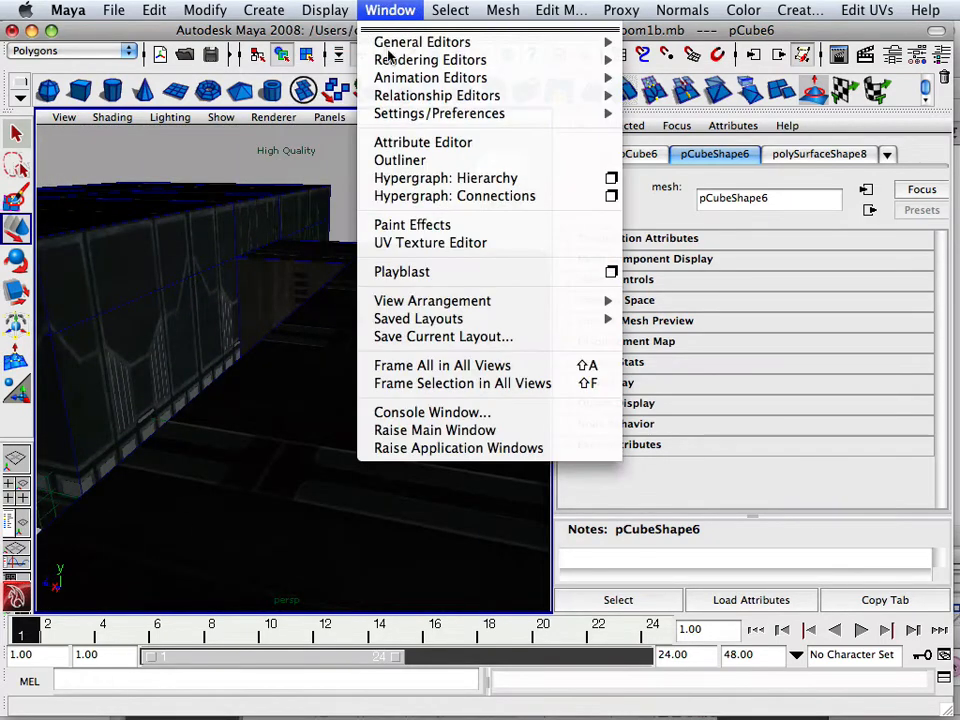
click(406, 161)
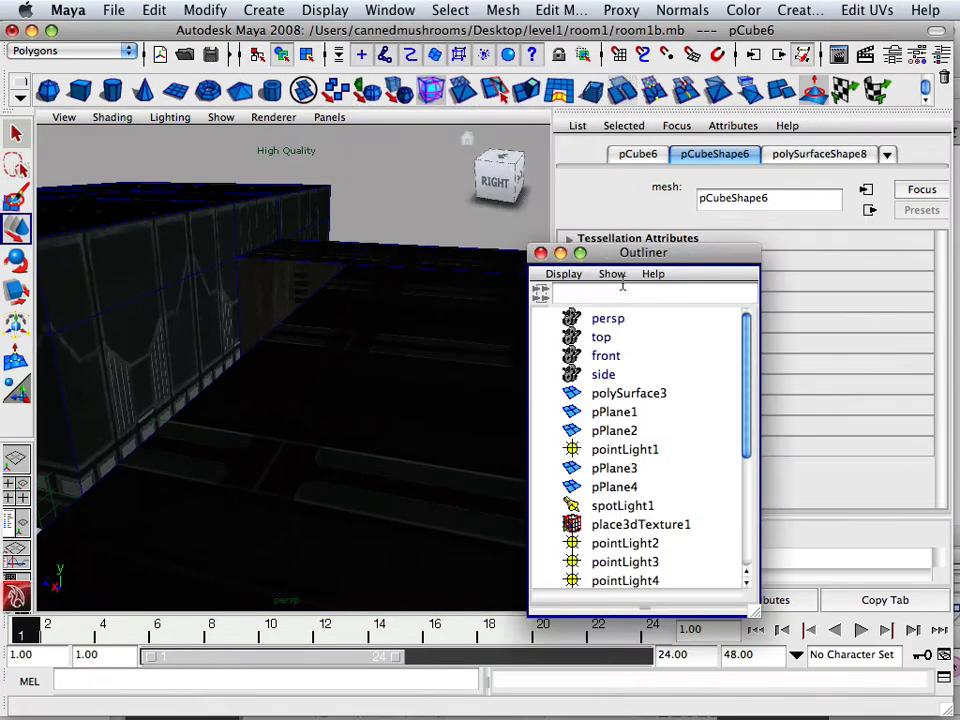
drag(630, 250, 280, 113)
Enable Use Ray Trace Shadows for pointLight1 in its raytrace shadow attributes.
click(258, 306)
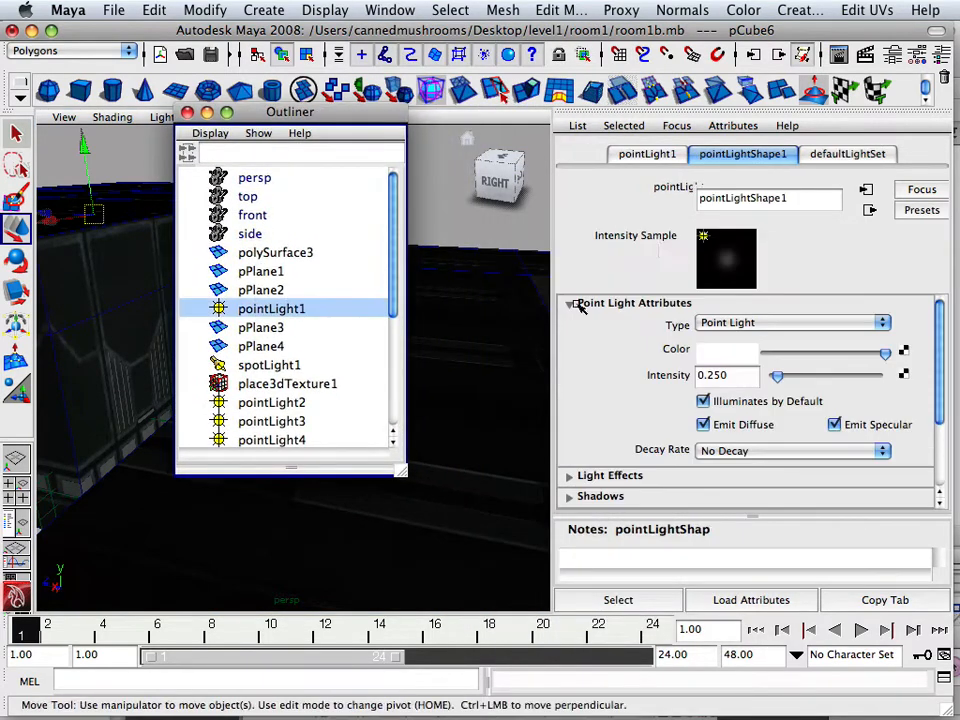
scroll(664, 310, down, 5)
scroll(620, 424, up, 2)
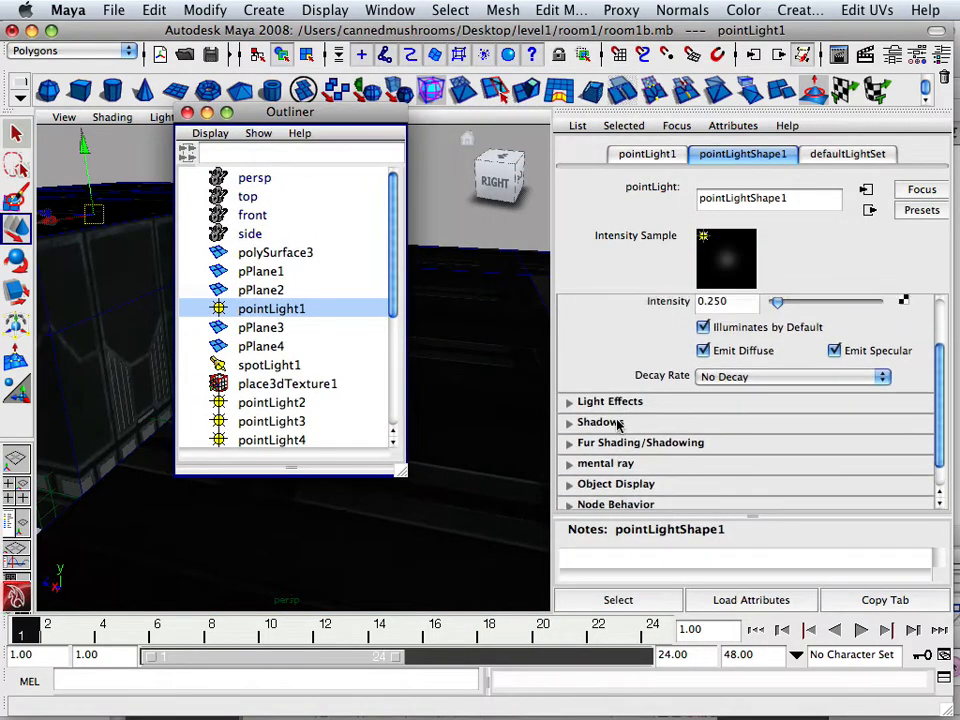
click(570, 430)
scroll(620, 435, down, 8)
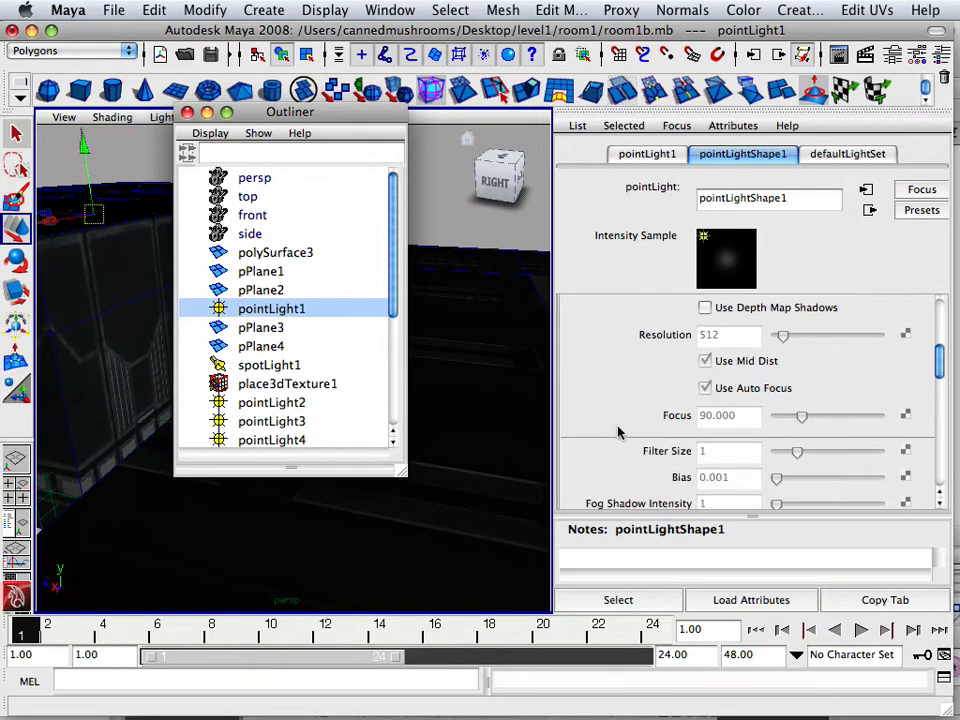
scroll(637, 432, down, 5)
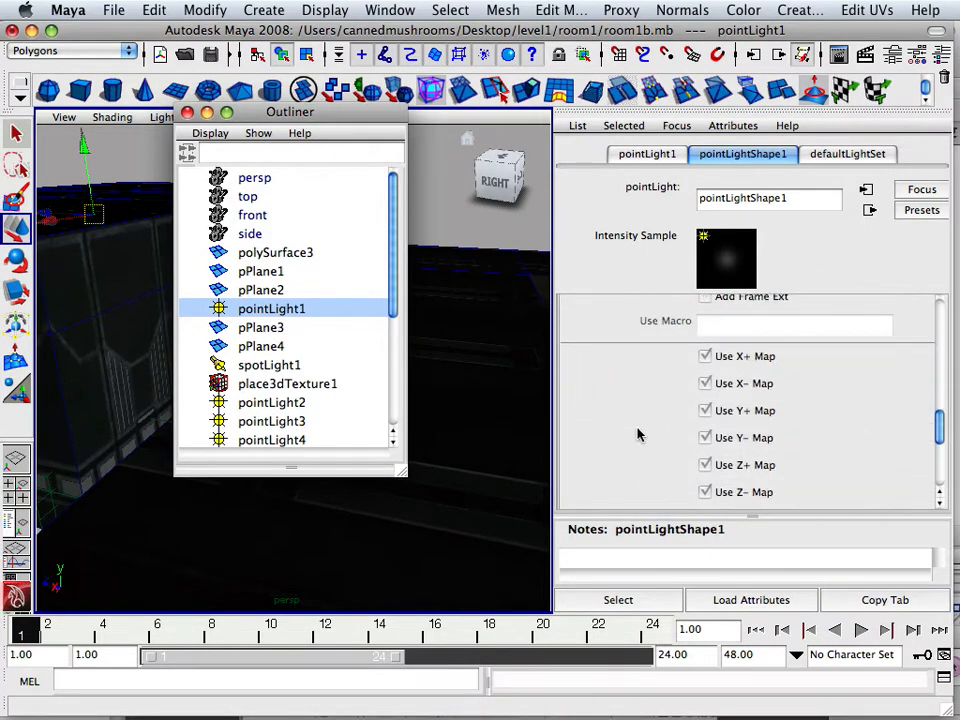
click(706, 381)
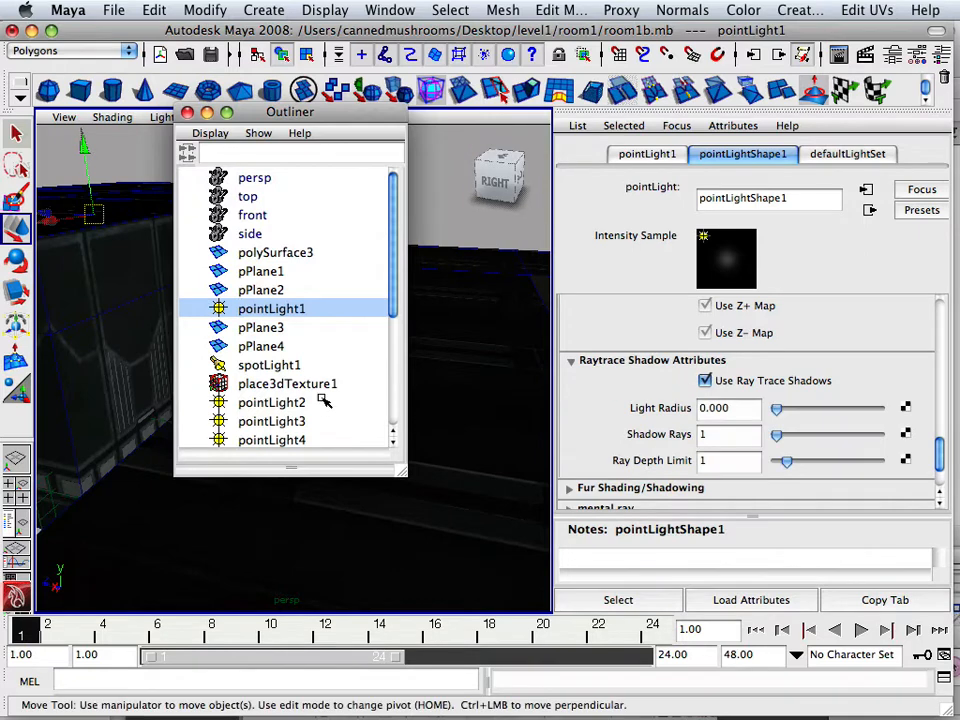
Enable Use Ray Trace Shadows for pointLight2 and pointLight3.
click(283, 402)
click(706, 380)
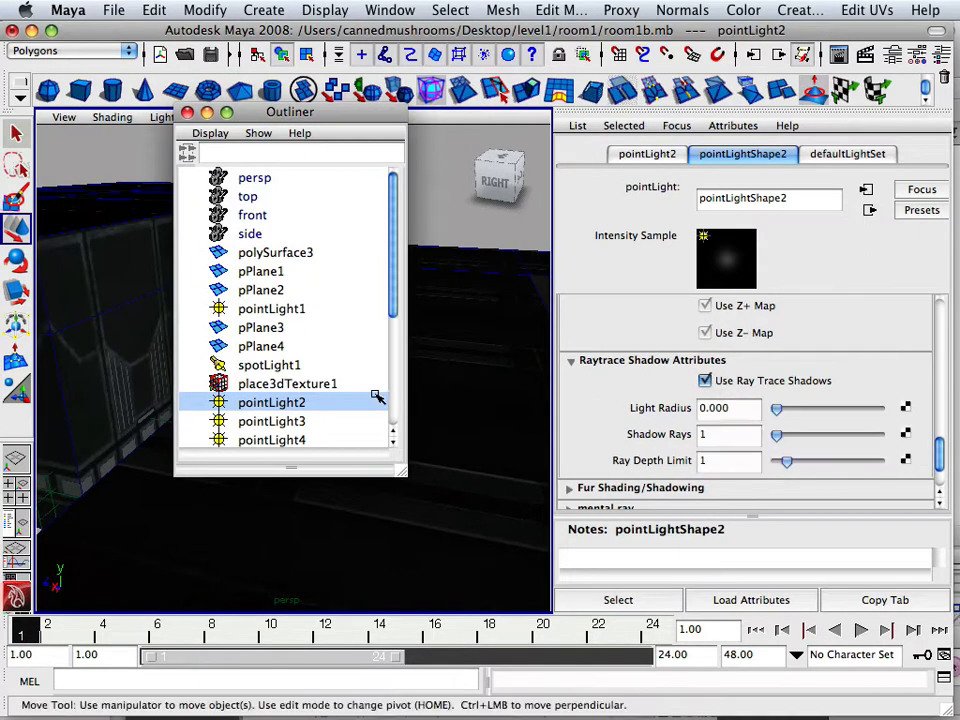
click(274, 421)
click(706, 381)
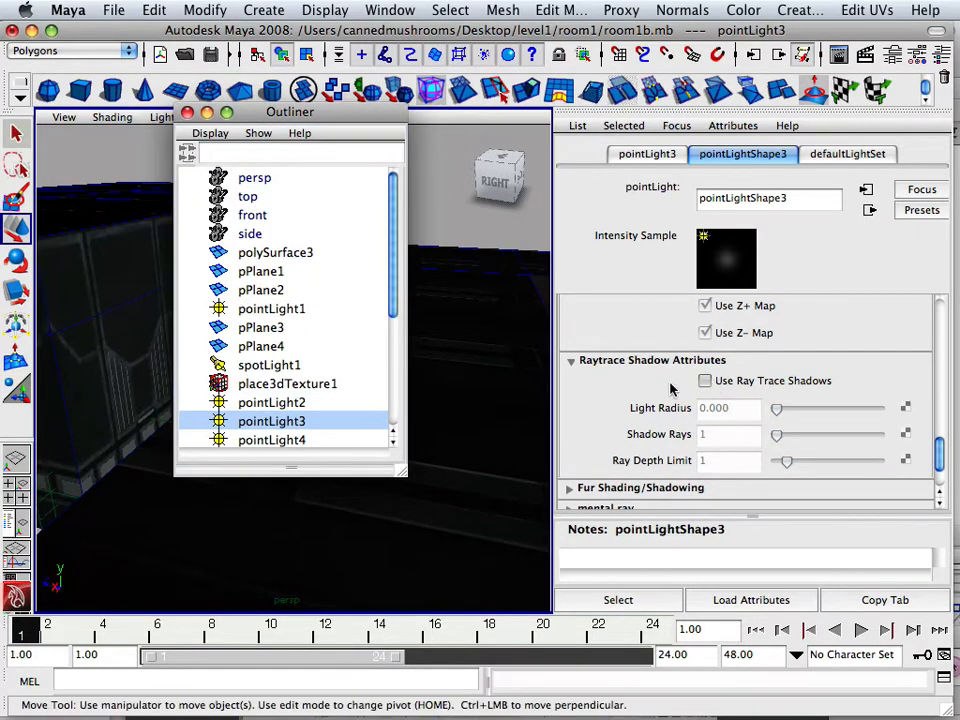
Enable Use Ray Trace Shadows for pointLight4 and pointLight5, and move the Outliner clear of the viewport.
scroll(201, 385, down, 4)
click(258, 367)
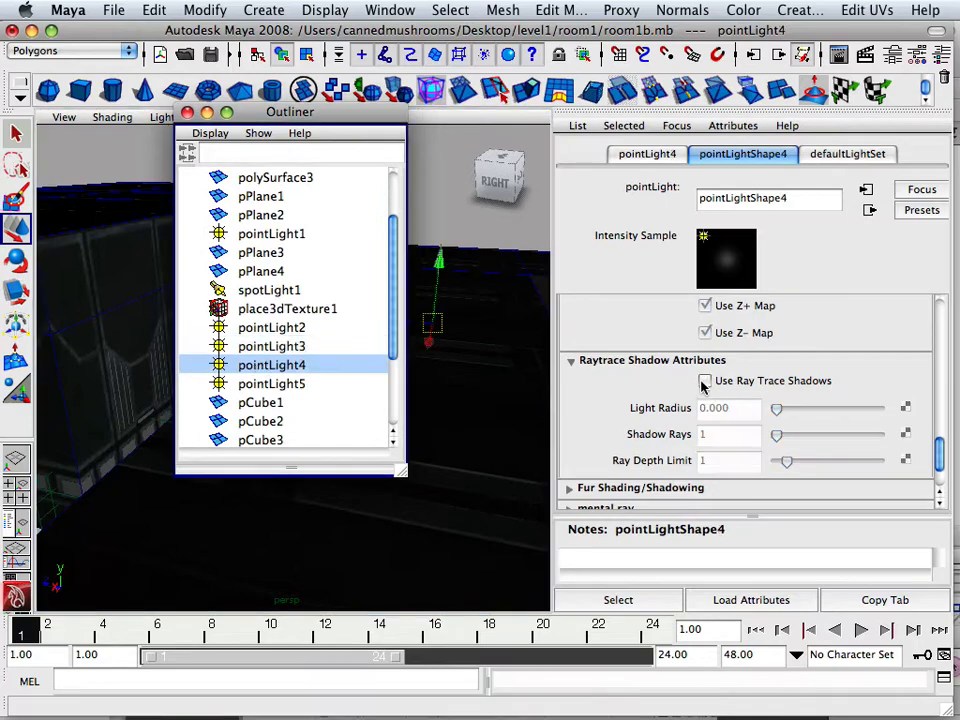
click(706, 381)
click(275, 386)
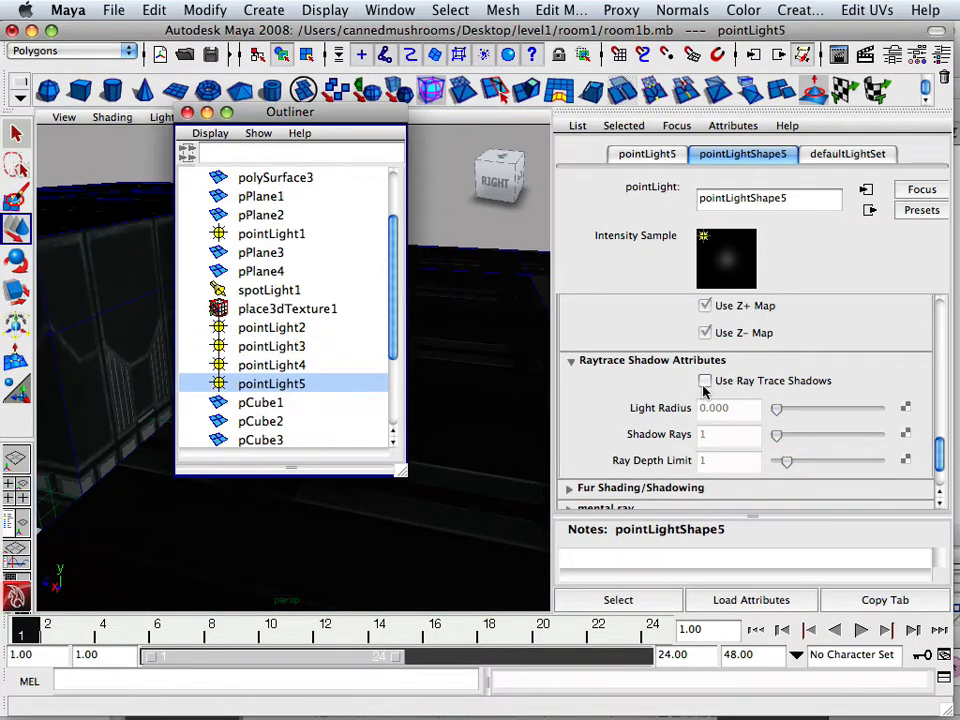
click(706, 381)
drag(278, 118, 907, 393)
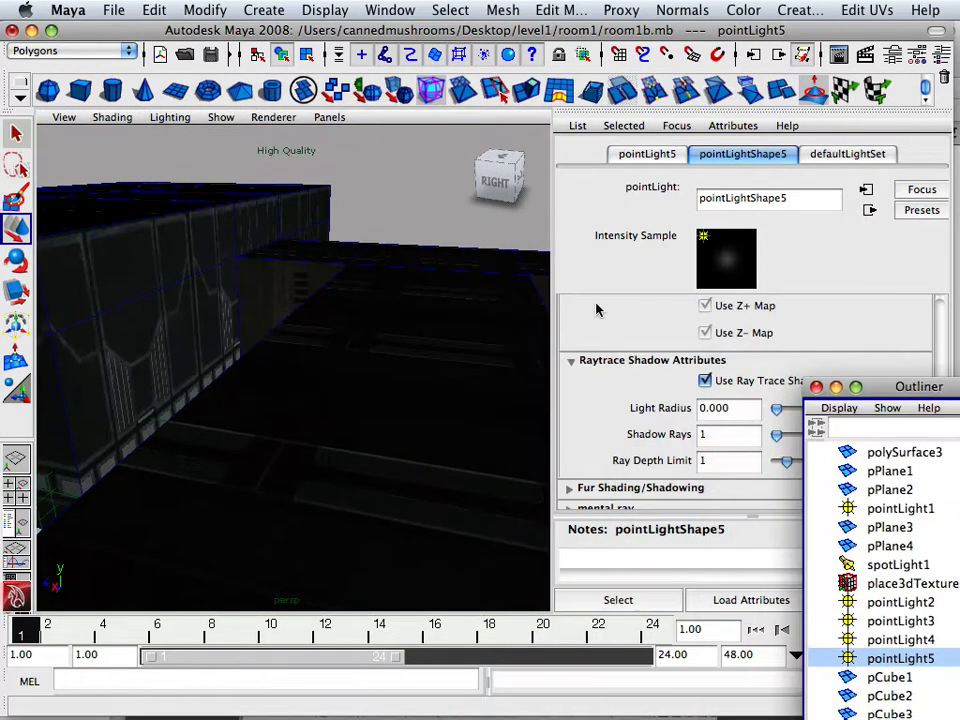
Turn on the display of shadows in the perspective viewport's lighting.
click(113, 118)
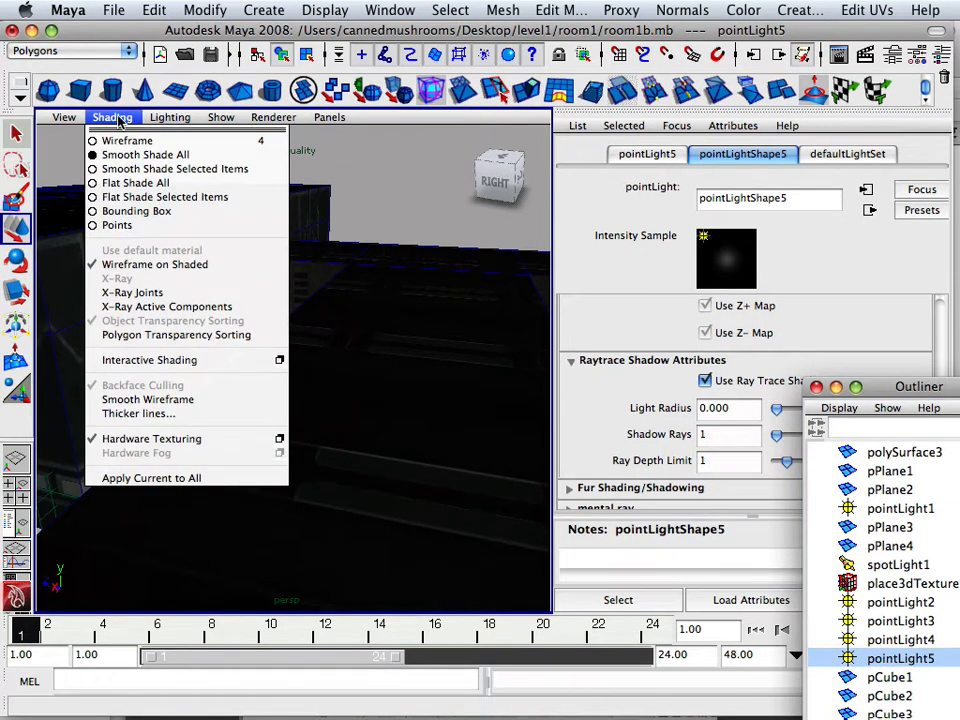
mouse_move(147, 121)
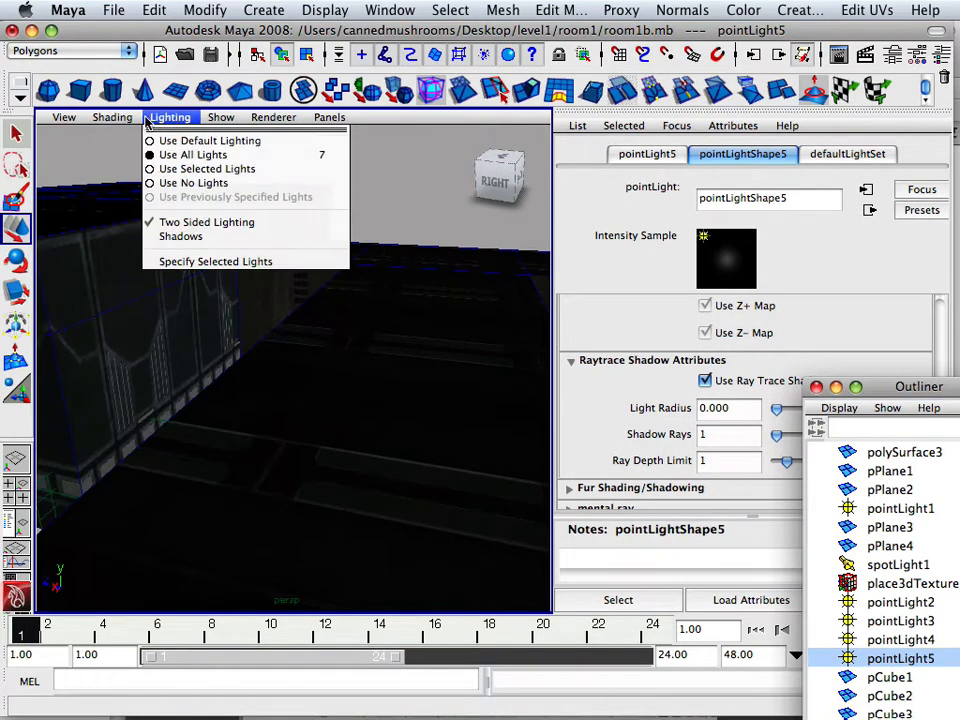
click(198, 237)
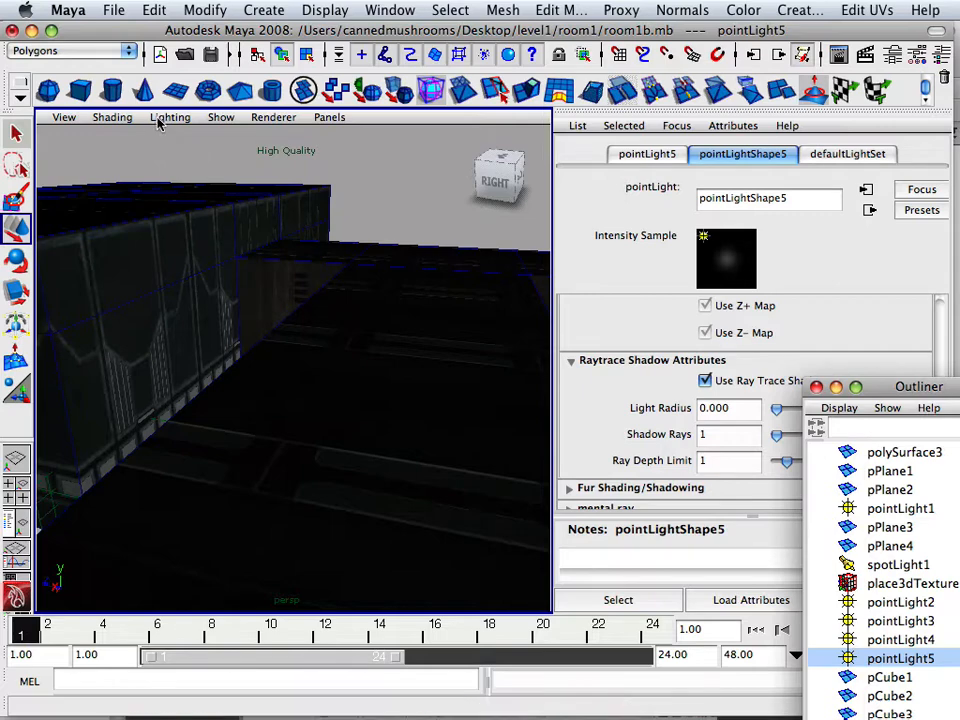
Examine the lighting and shadows around the spheres and cube inside the rooms and along the corridor.
mouse_move(274, 336)
alt+mouse_down()
mouse_move(343, 336)
mouse_move(272, 331)
alt+mouse_up()
alt+middle_drag(272, 331, 285, 364)
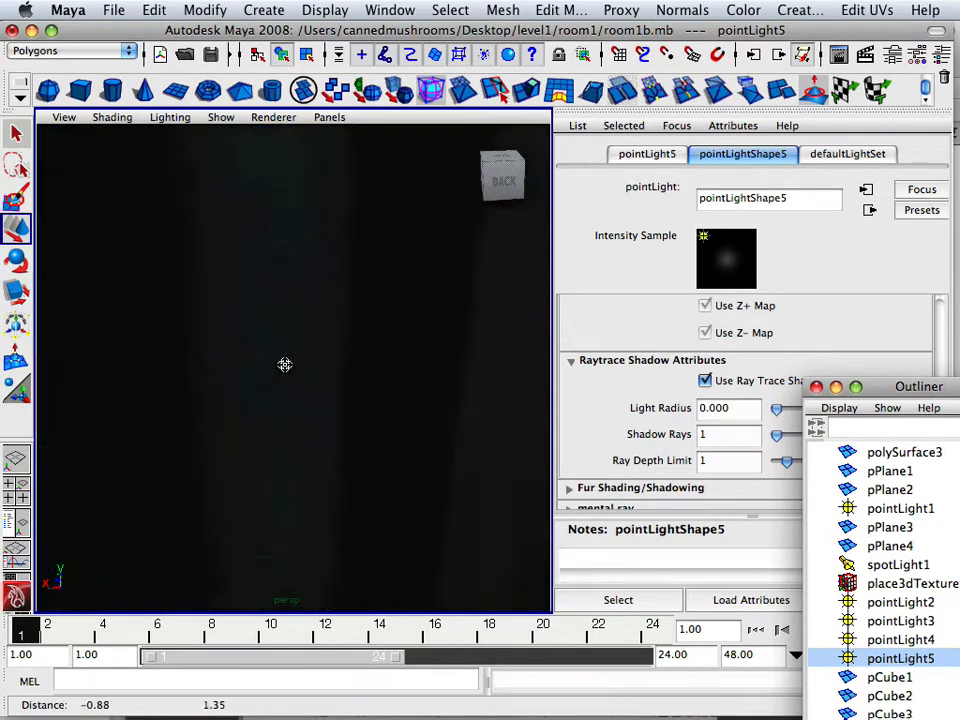
alt+right_drag(285, 364, 242, 308)
alt+middle_drag(242, 308, 307, 404)
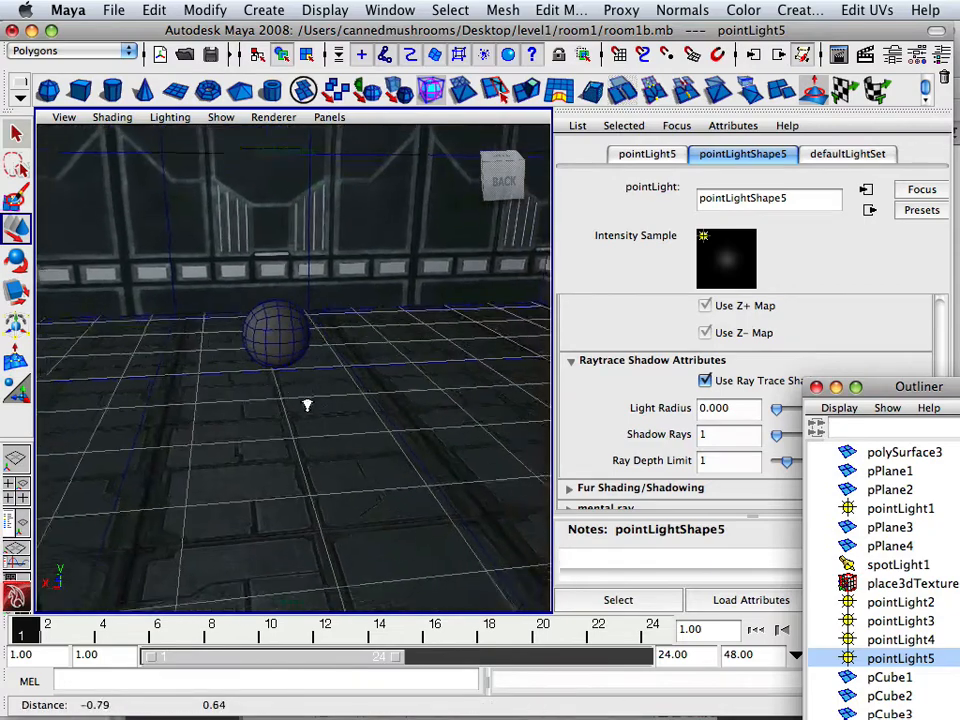
alt+drag(305, 386, 640, 383)
alt+middle_drag(230, 333, 187, 328)
alt+drag(190, 328, 304, 325)
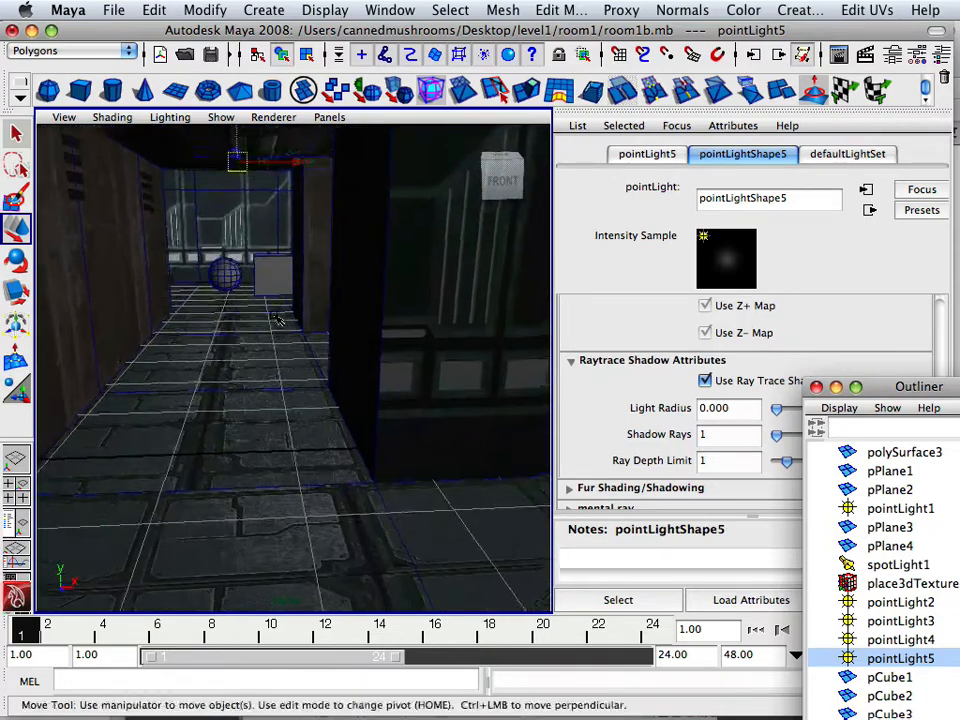
alt+middle_drag(278, 319, 411, 373)
alt+right_drag(411, 373, 260, 338)
alt+drag(244, 332, 264, 372)
alt+middle_drag(274, 343, 264, 345)
mouse_move(264, 345)
alt+mouse_down()
mouse_move(180, 345)
mouse_move(256, 356)
alt+mouse_up()
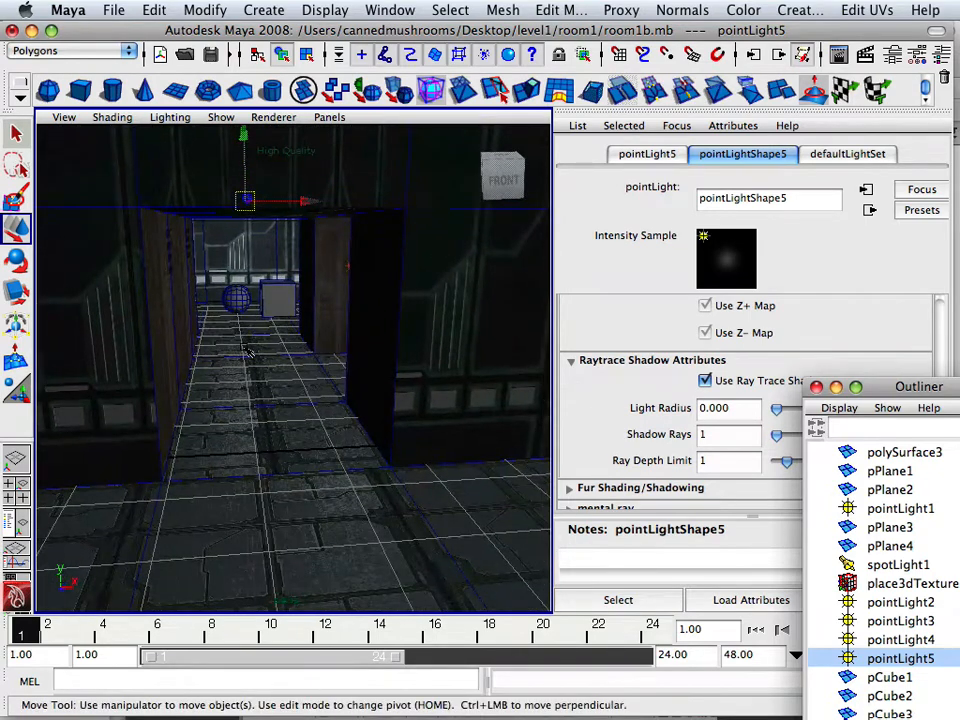